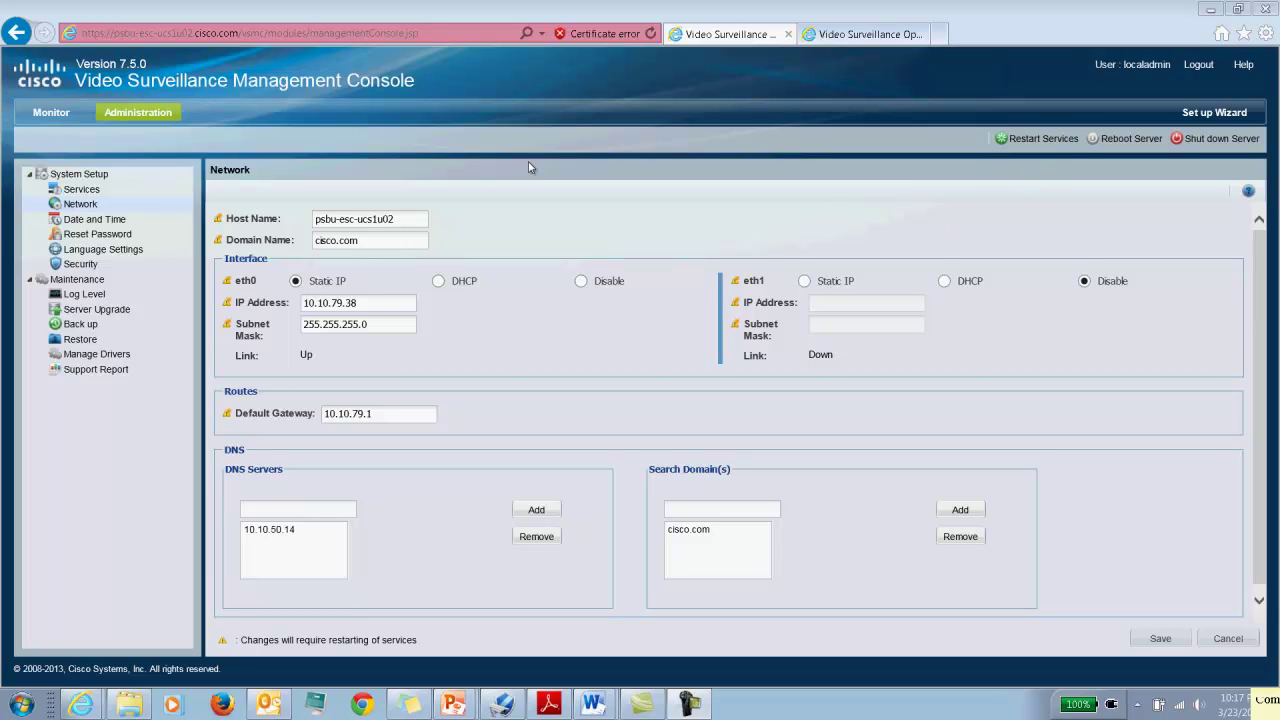
- Review the server's services in the Management Console, and locate the ESC-UCS1U-02 Maps server in Operations Manager
left_click(84, 190)
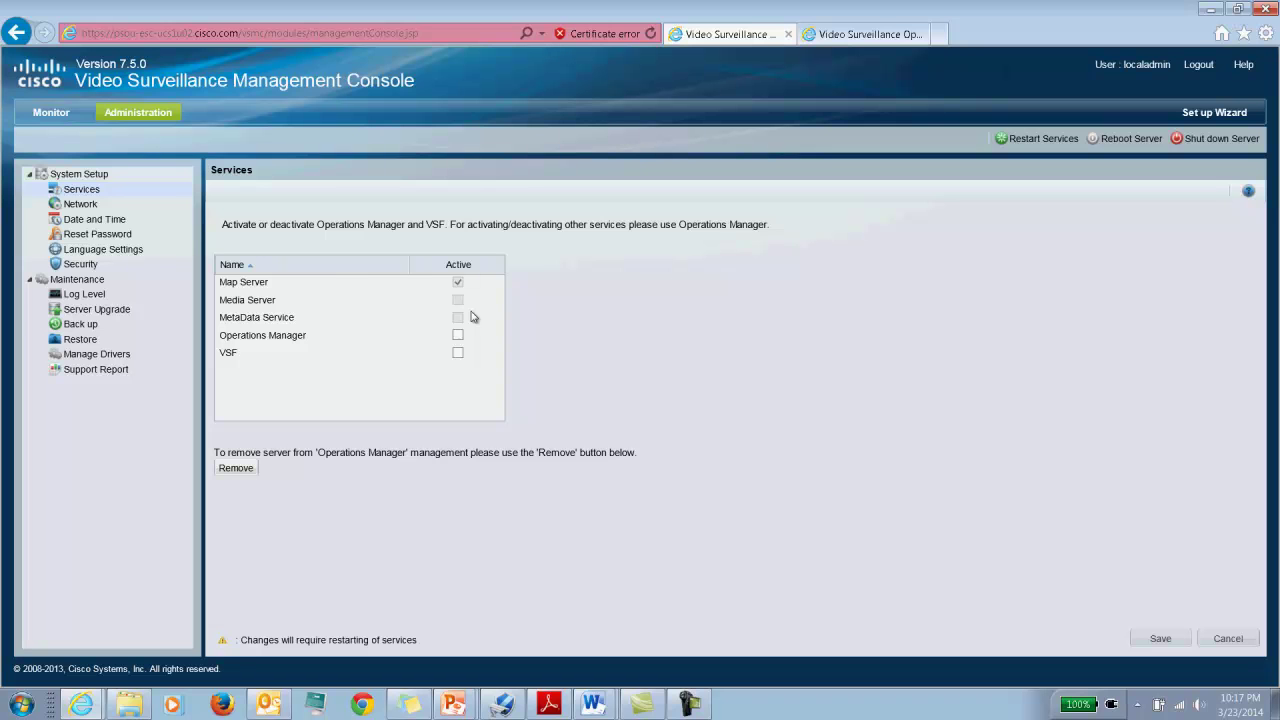
left_click(869, 35)
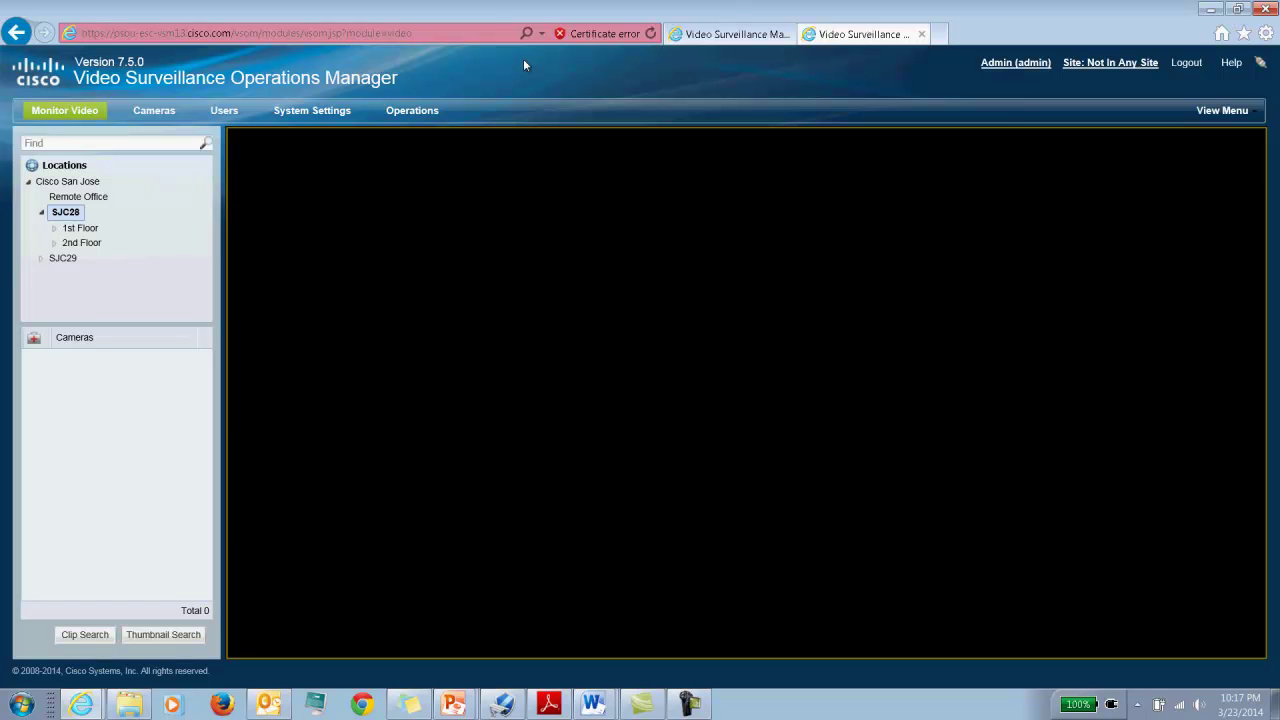
left_click(331, 118)
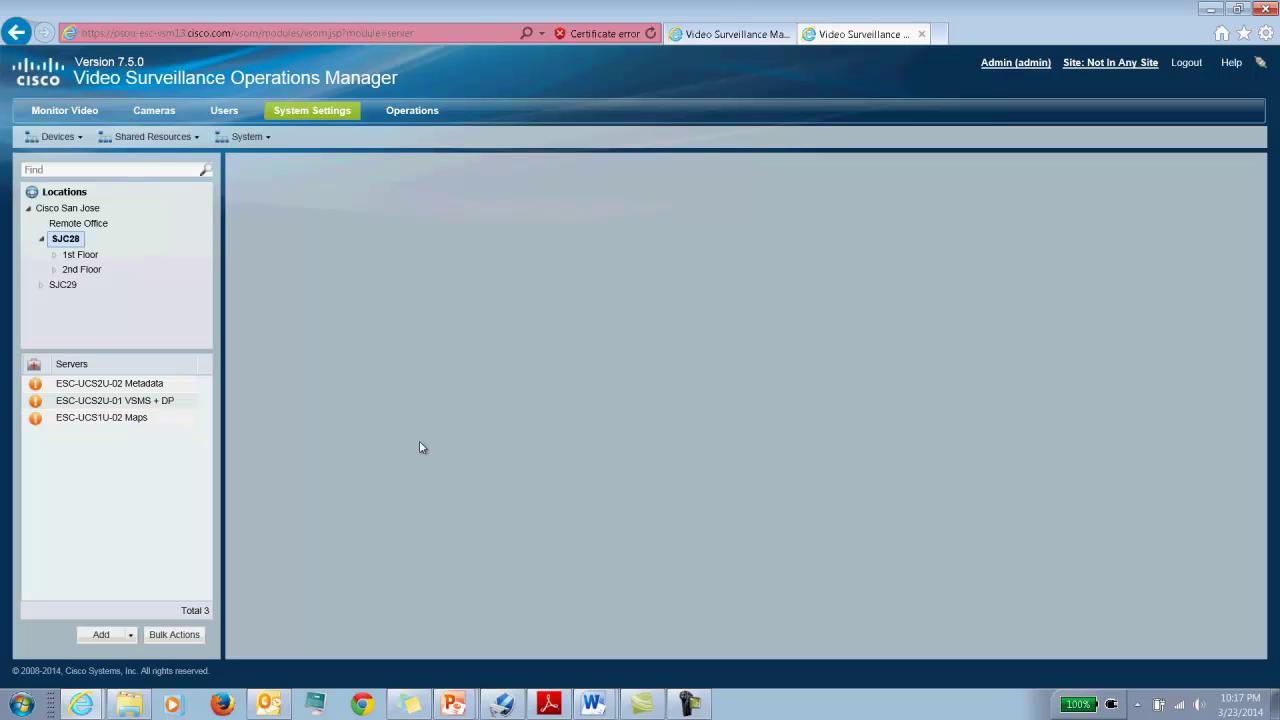
left_click(130, 420)
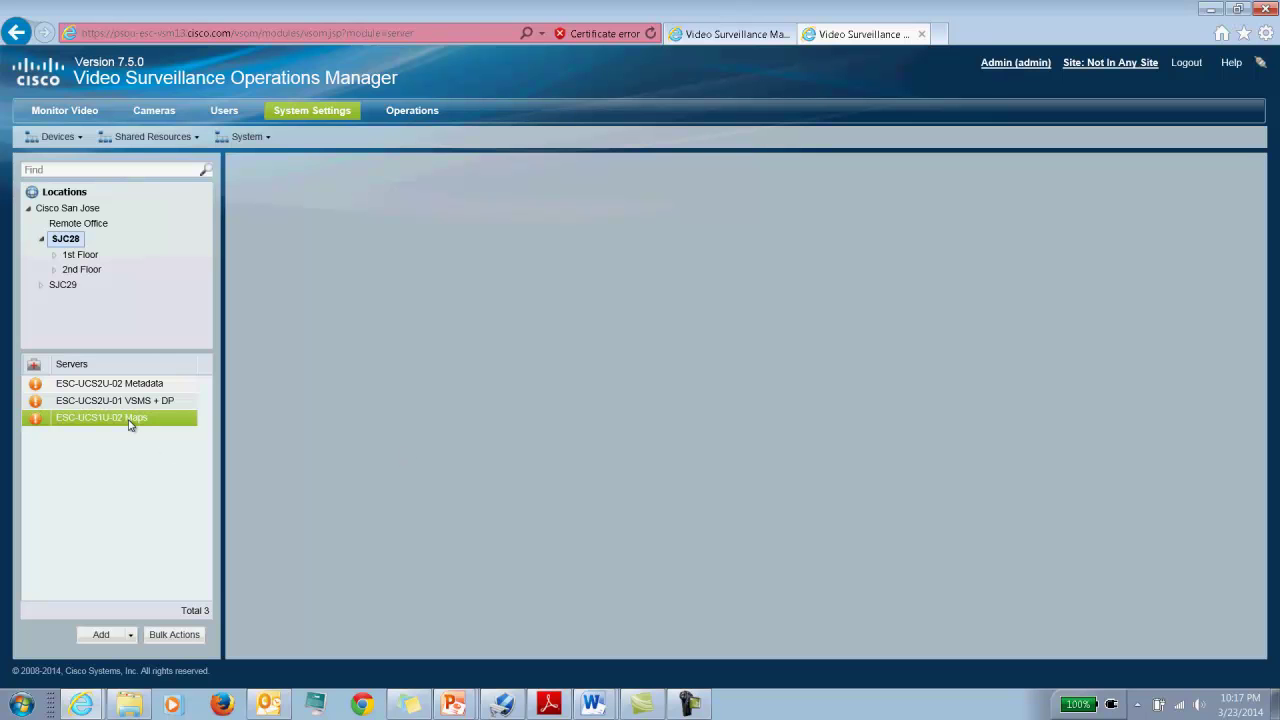
left_click(109, 635)
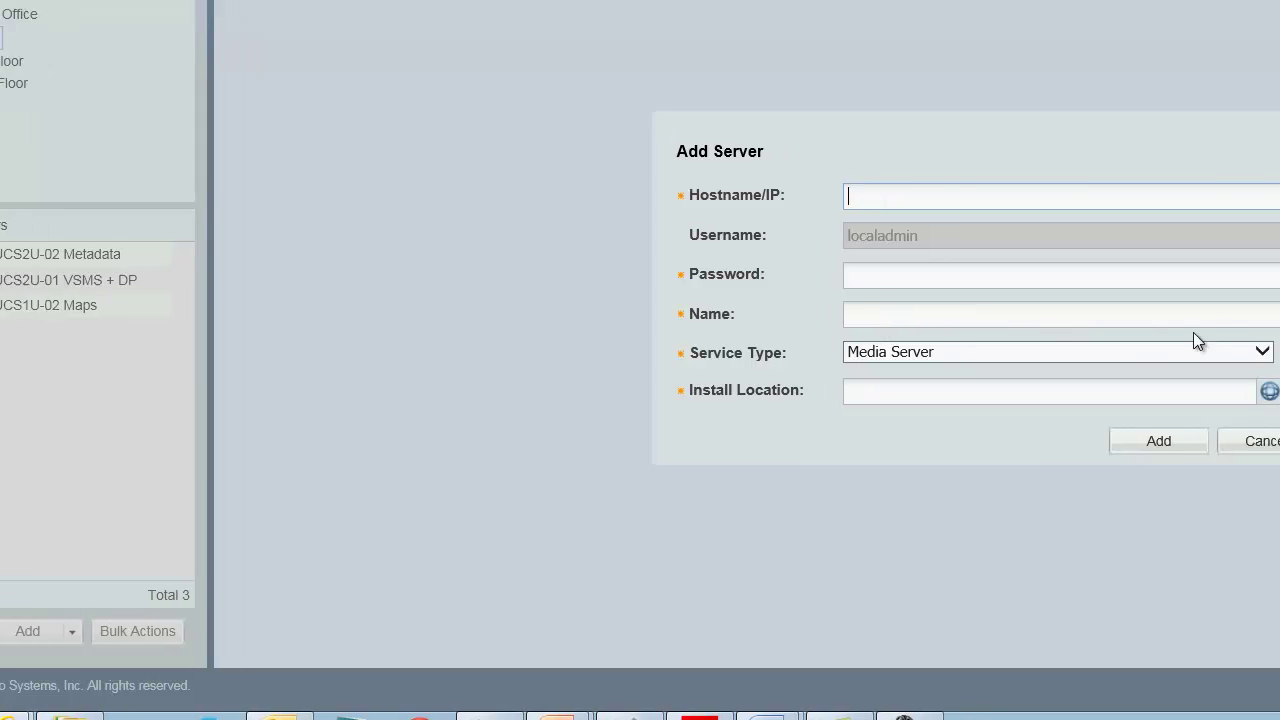
left_click(845, 353)
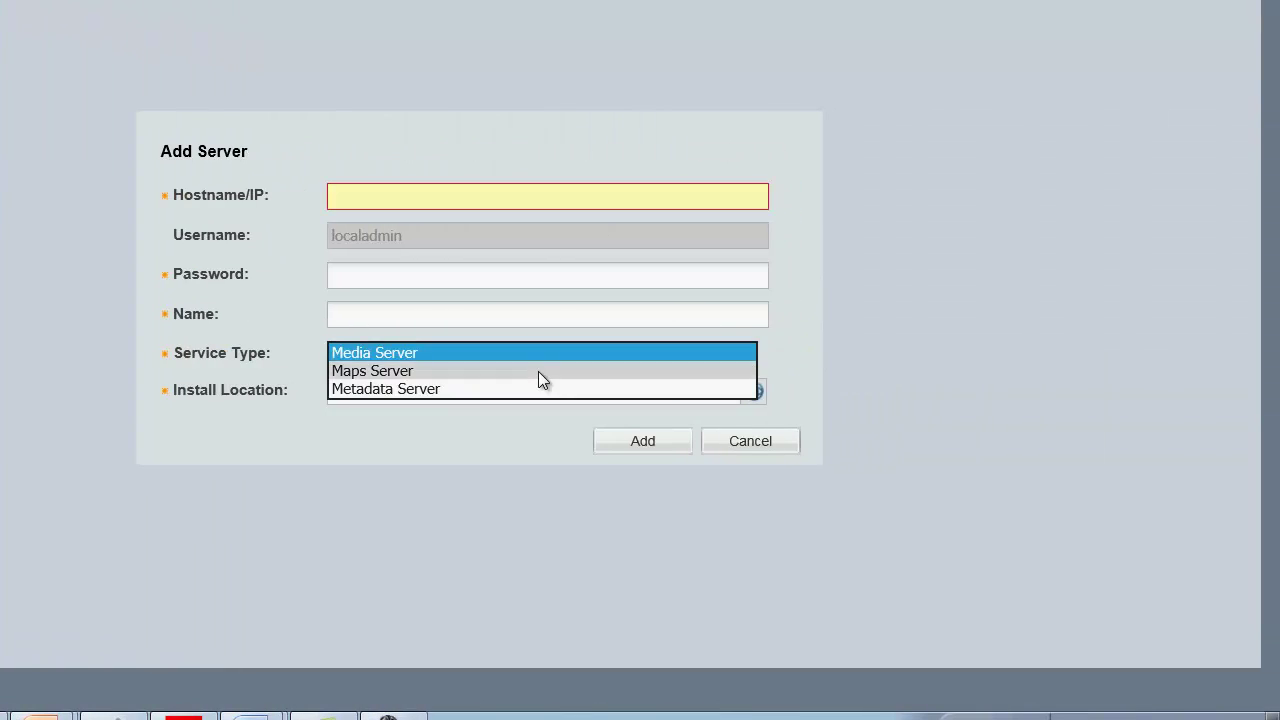
left_click(540, 372)
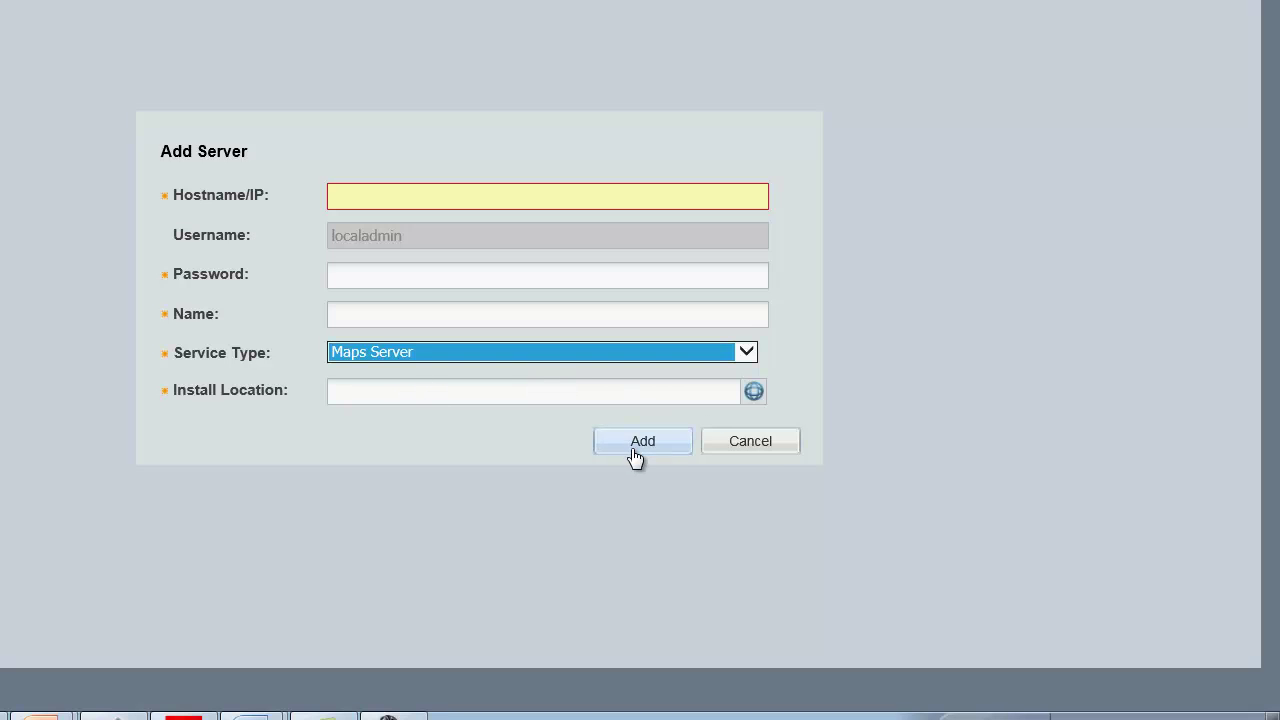
left_click(778, 455)
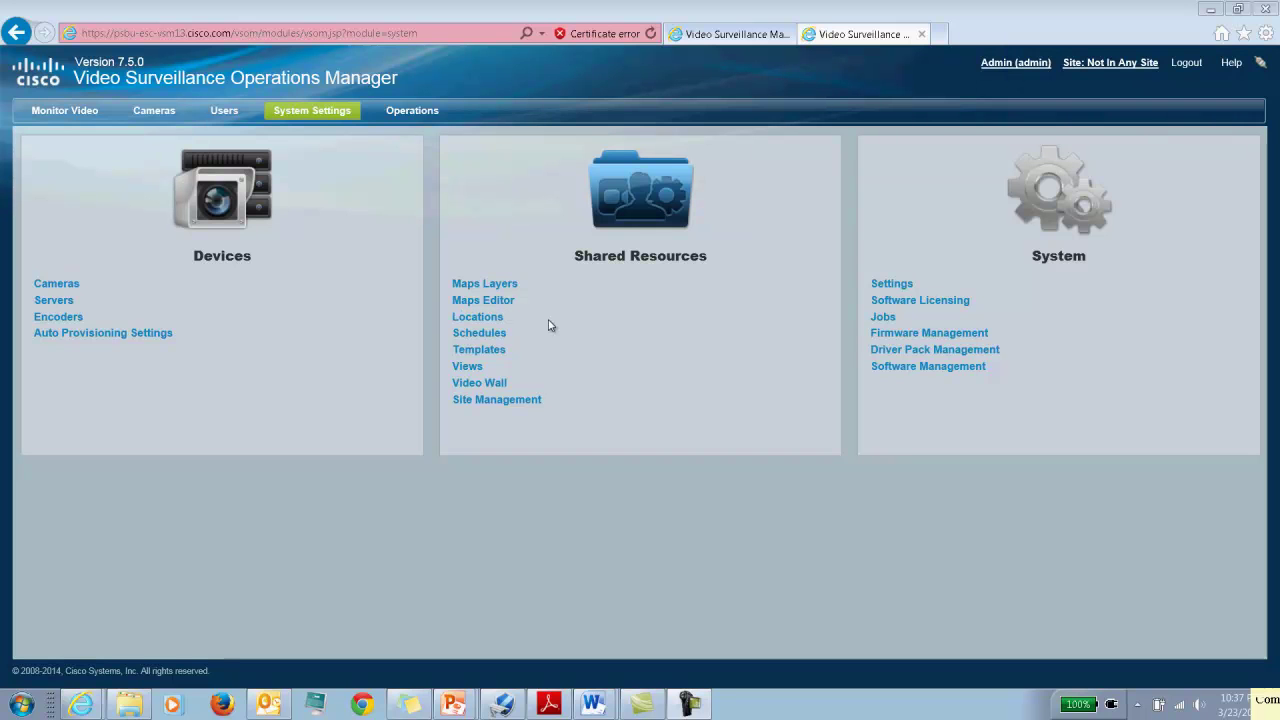
- Add a sub-location named SJC30 under the Cisco San Jose location
left_click(483, 320)
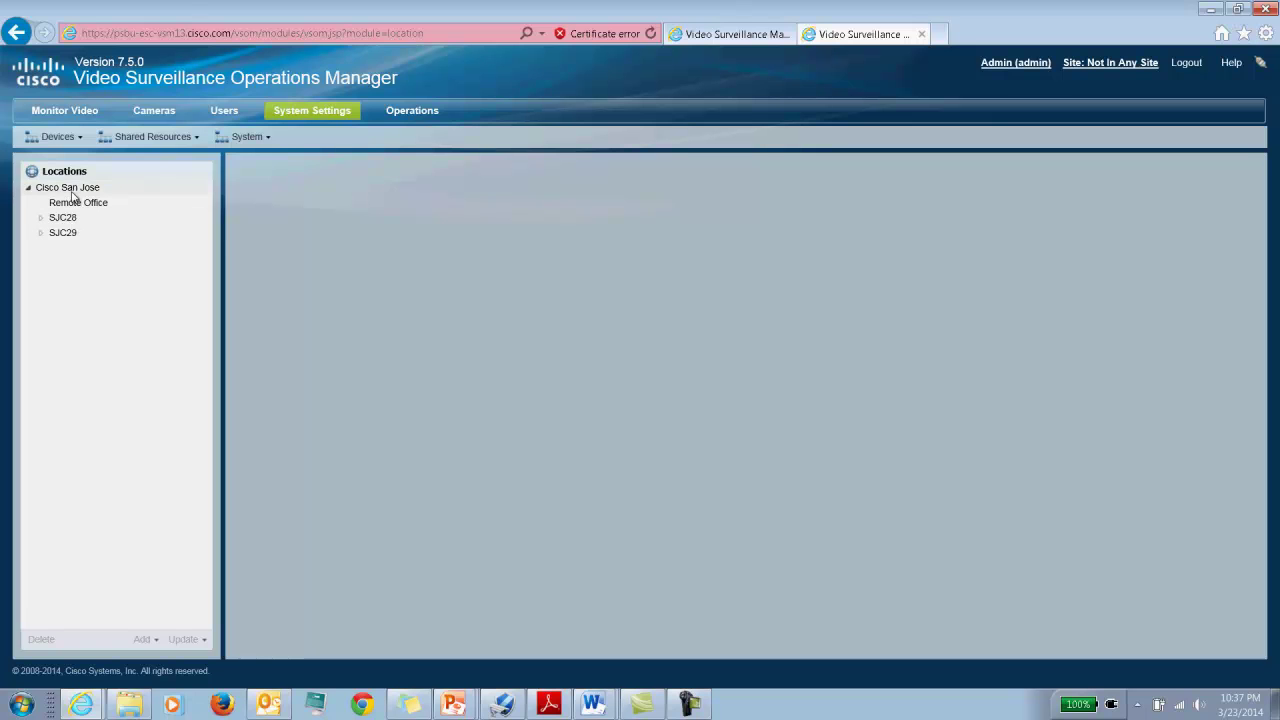
left_click(72, 189)
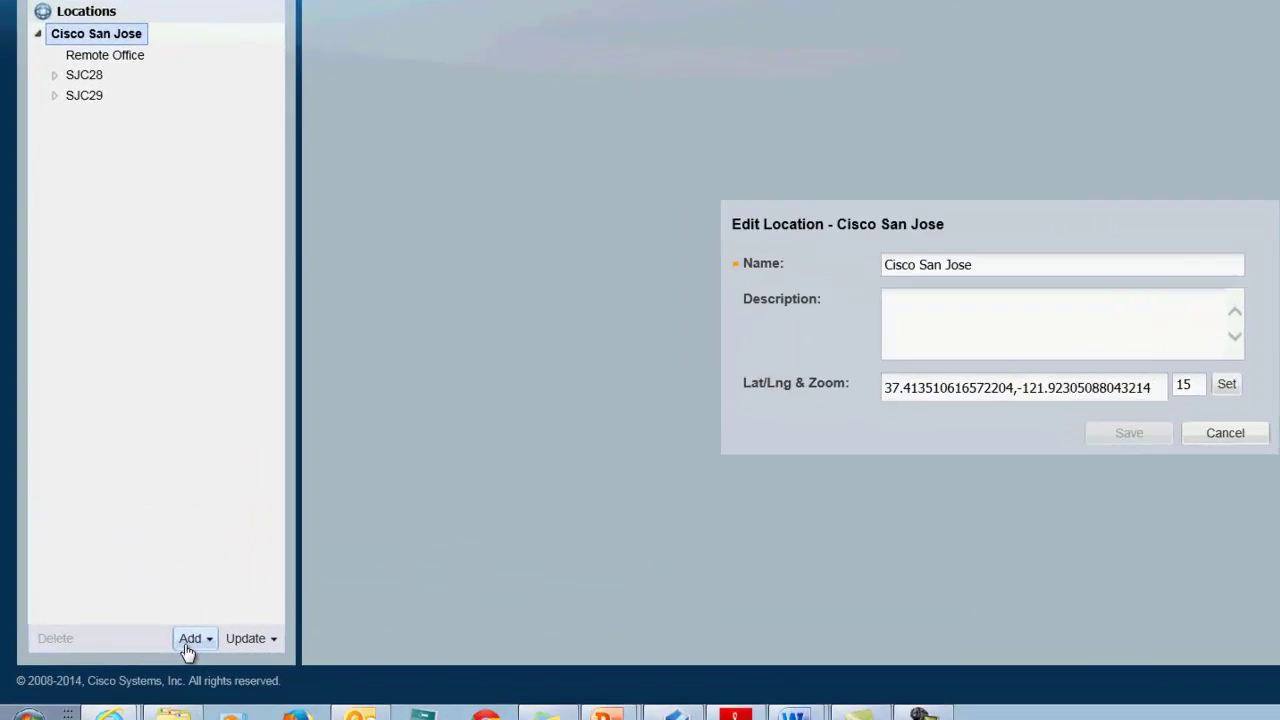
left_click(189, 645)
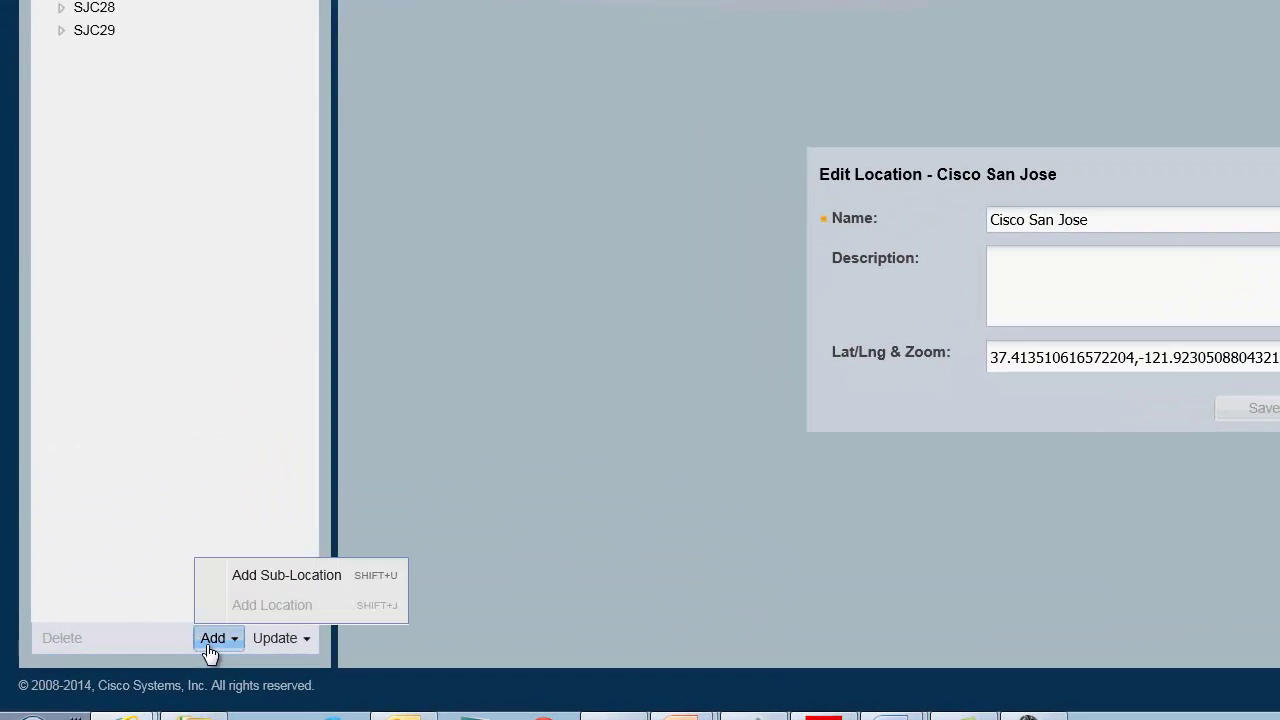
left_click(361, 580)
type("SJC30")
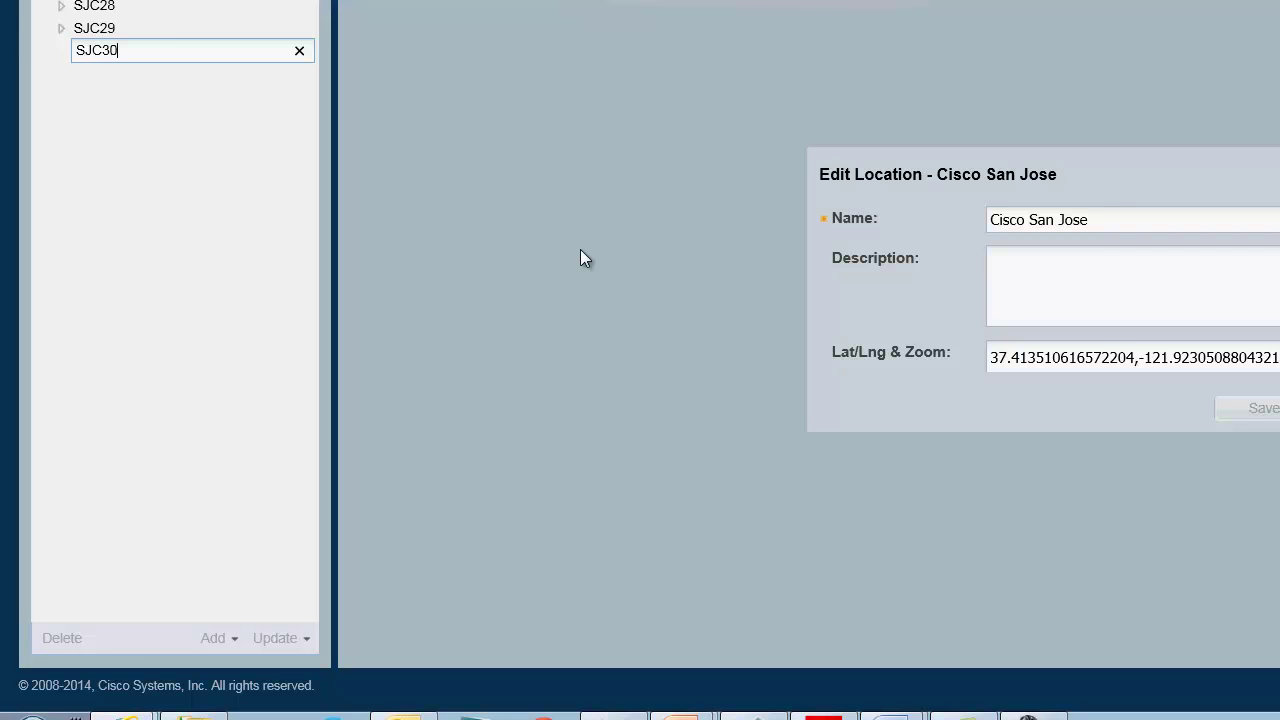
key("Return")
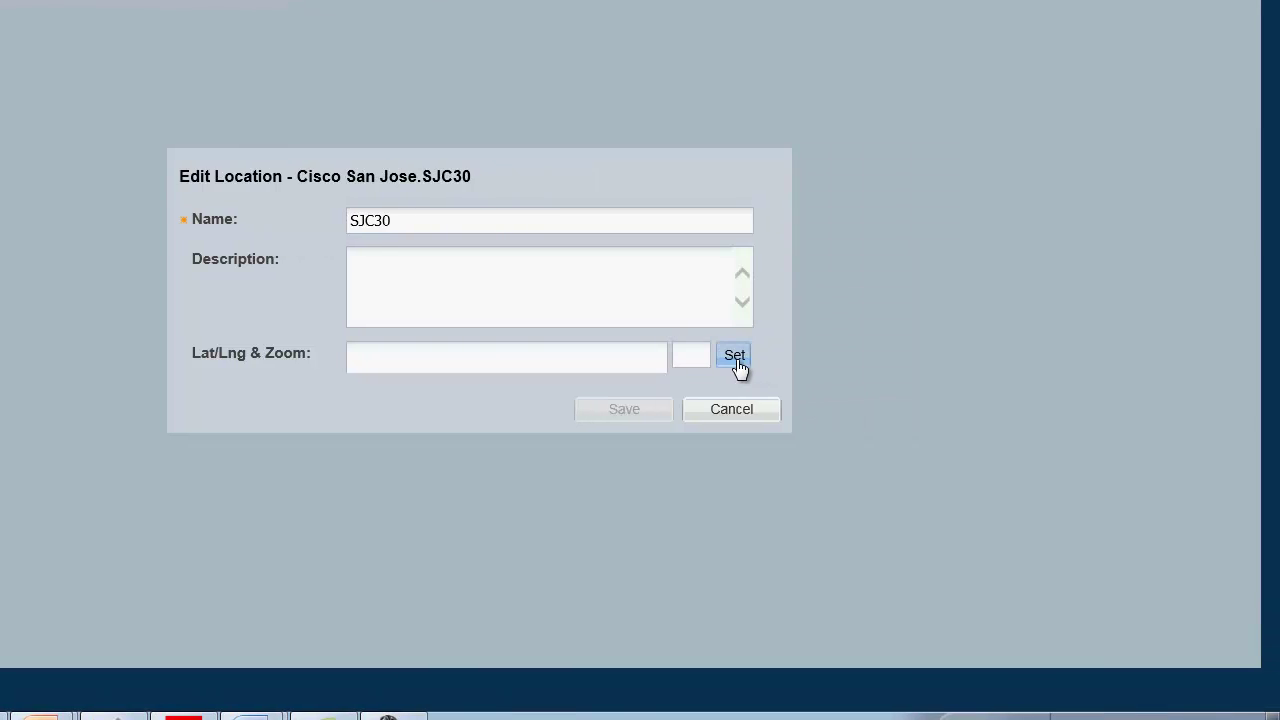
- Set SJC30's map position to Cisco Systems Building 30 at zoom level 18, and save the location
left_click(736, 359)
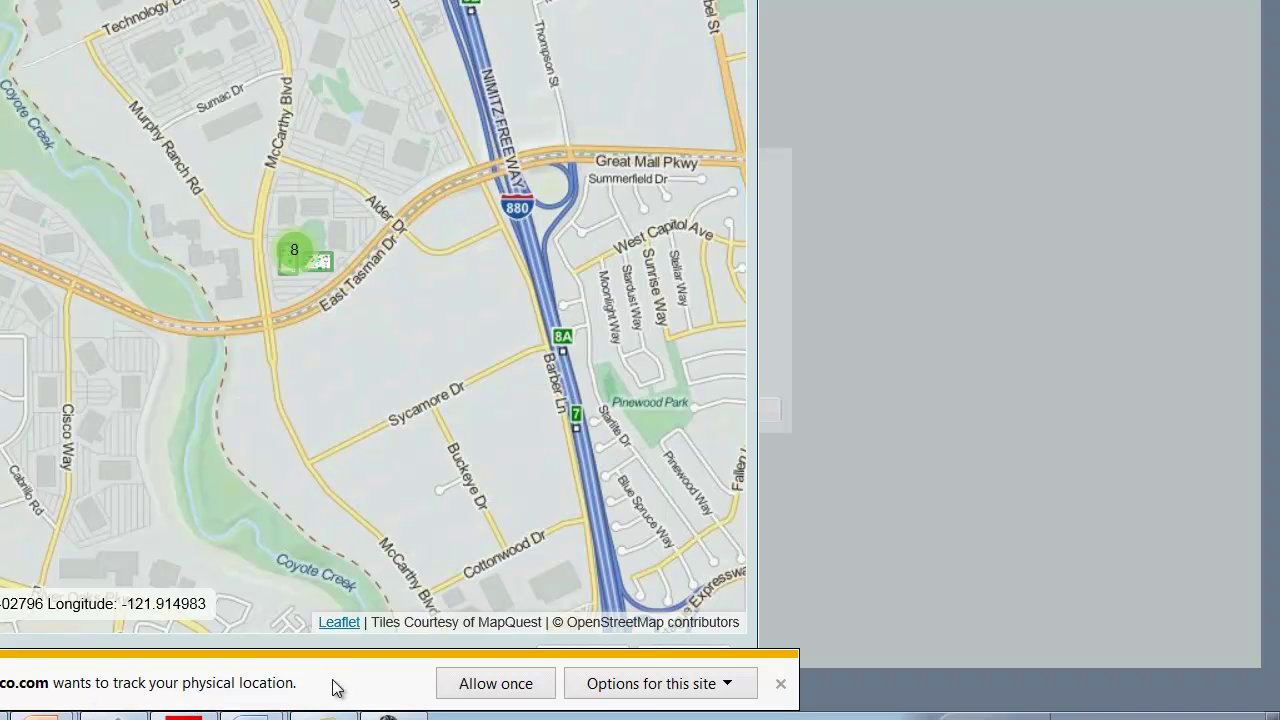
left_click(491, 690)
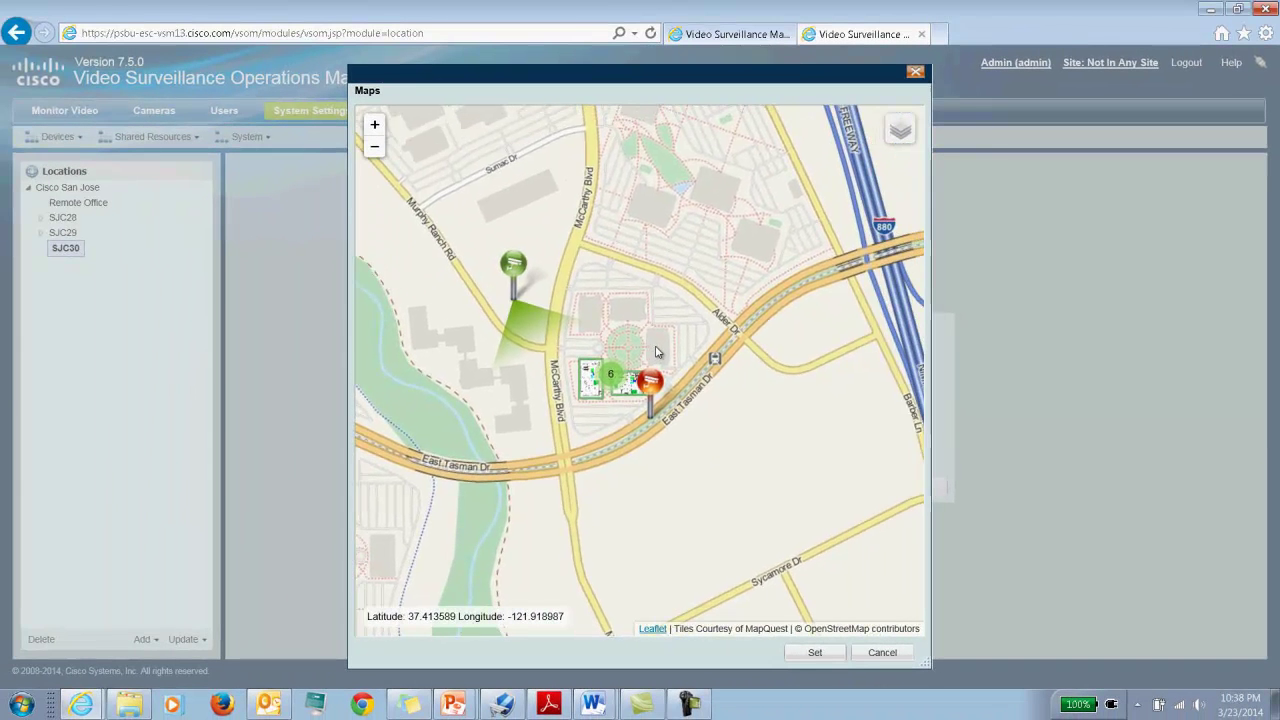
left_click_drag(657, 352, 633, 350)
scroll(633, 350, "up", 1)
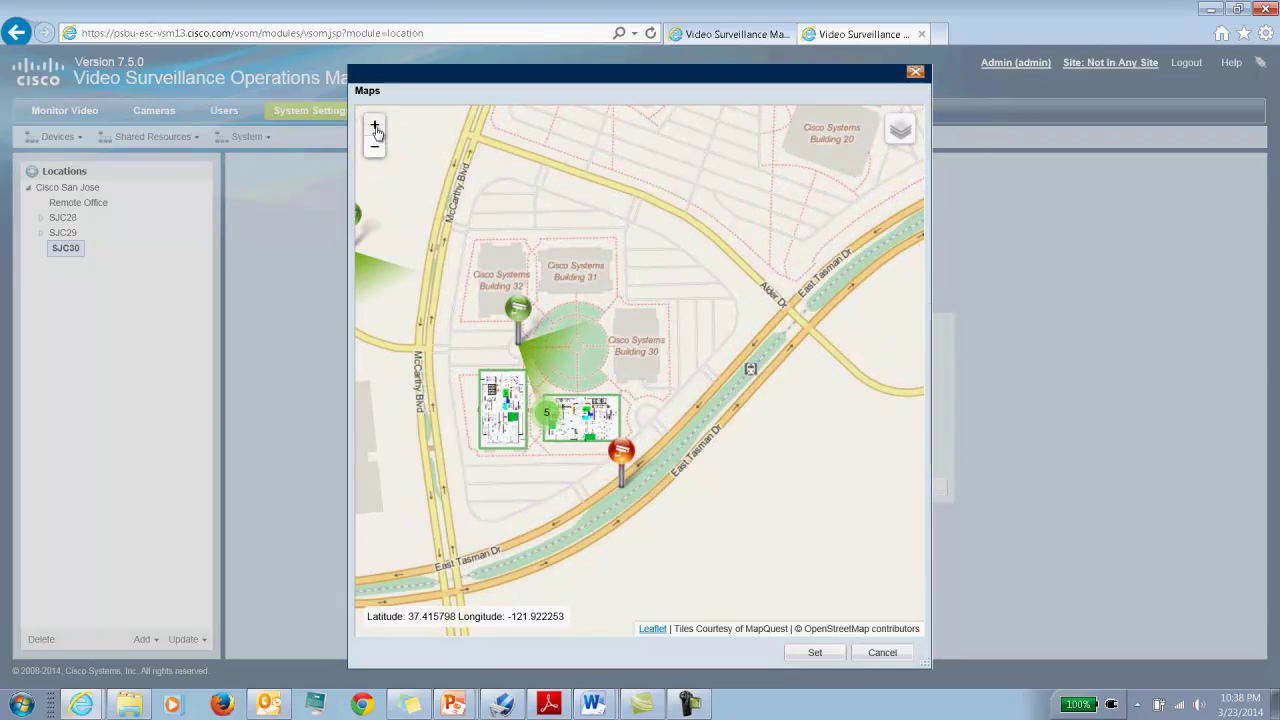
left_click(374, 125)
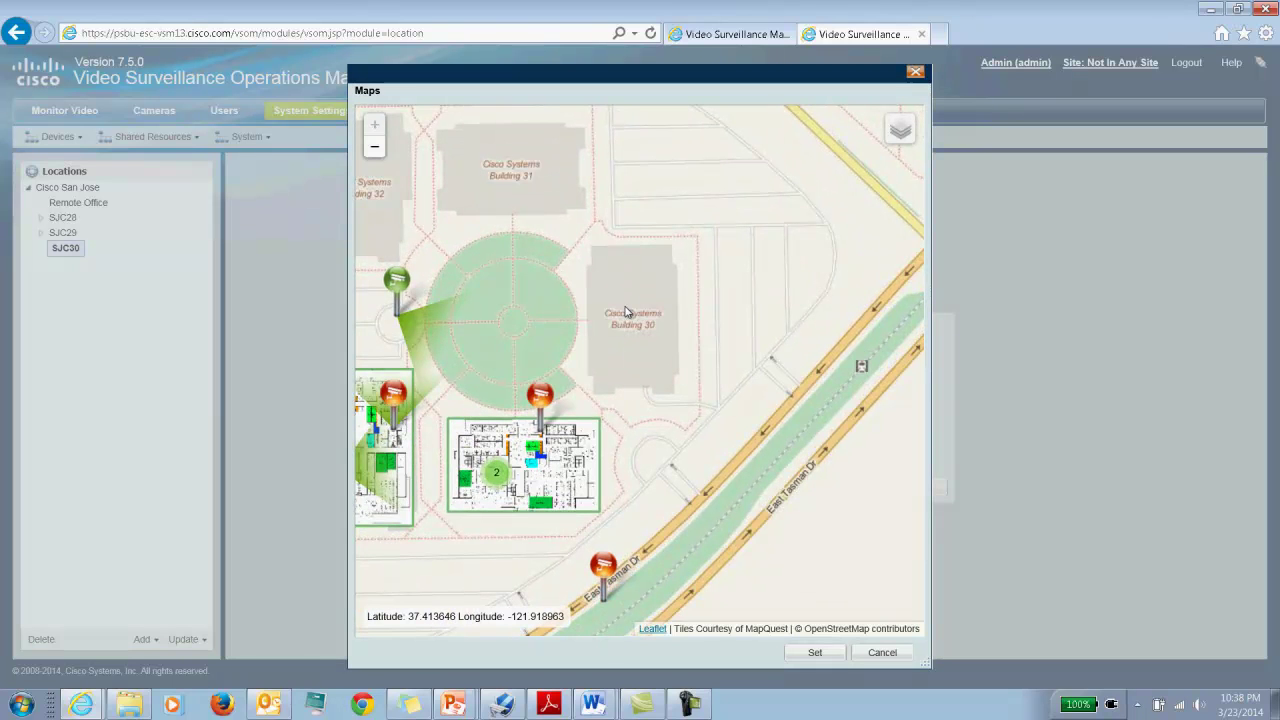
left_click(377, 155)
left_click(376, 154)
left_click(376, 154)
left_click(376, 154)
left_click(376, 154)
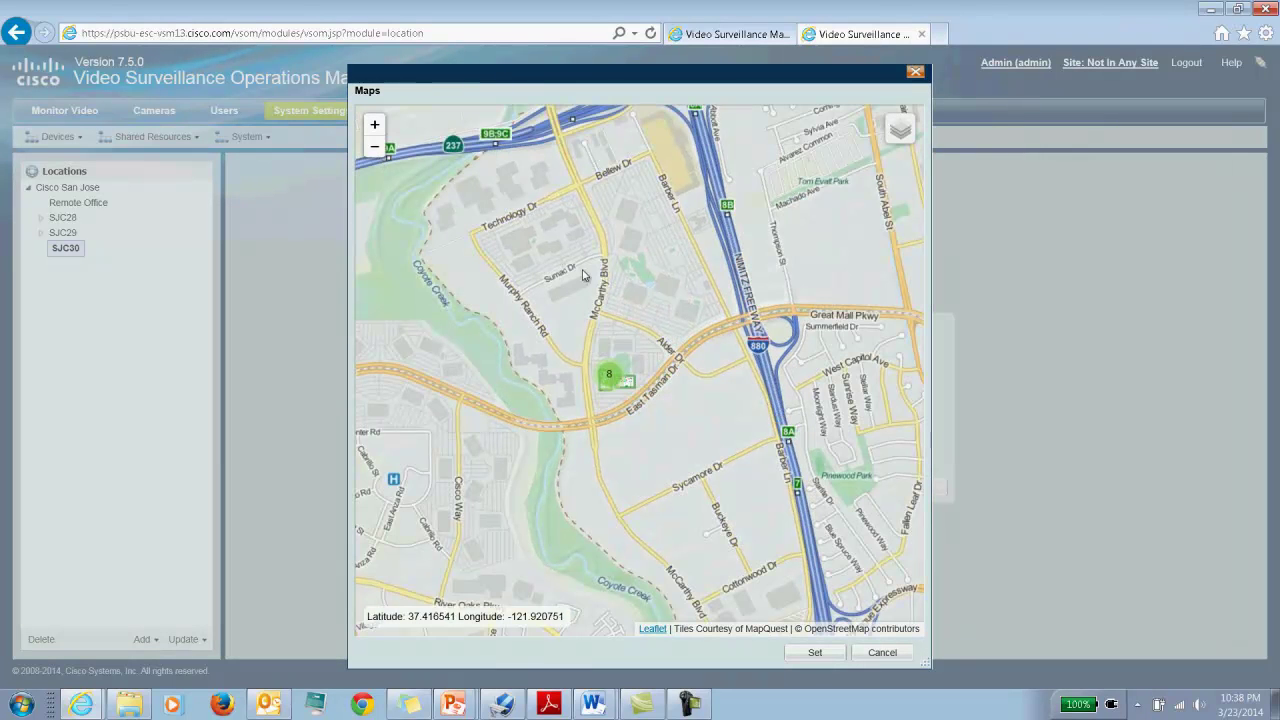
left_click(374, 125)
left_click(374, 125)
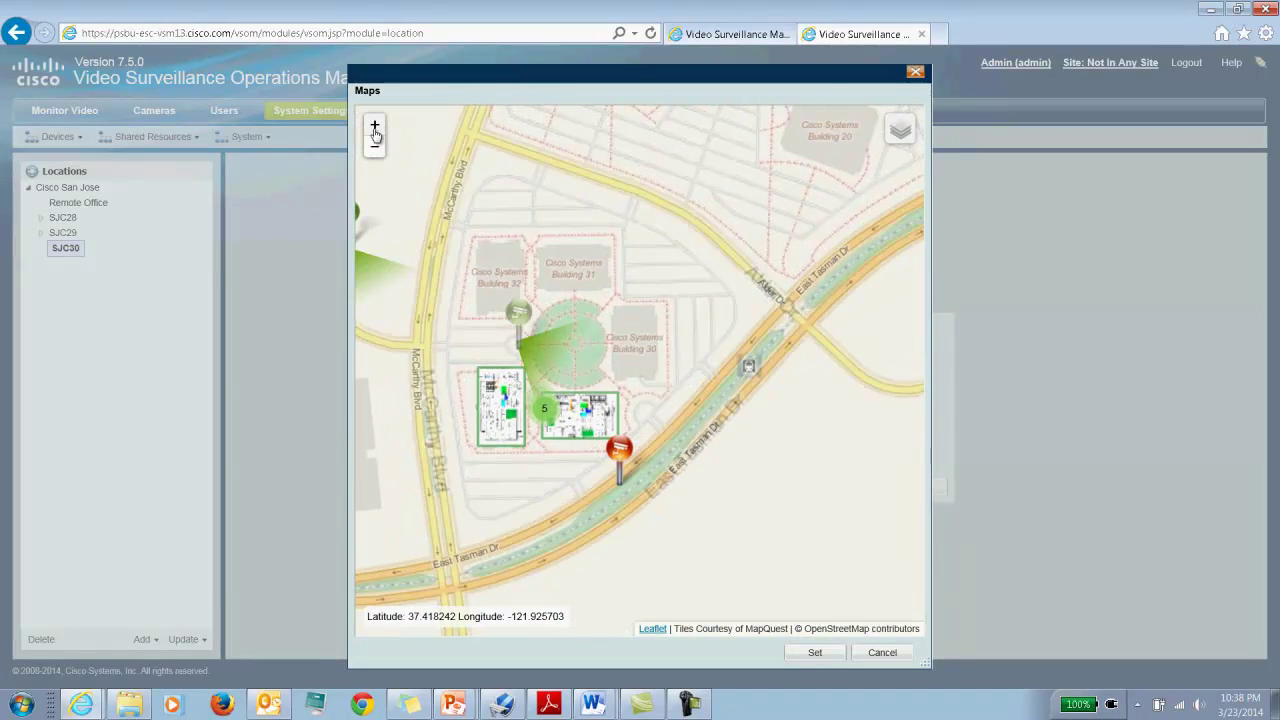
scroll(624, 341, "up", 1)
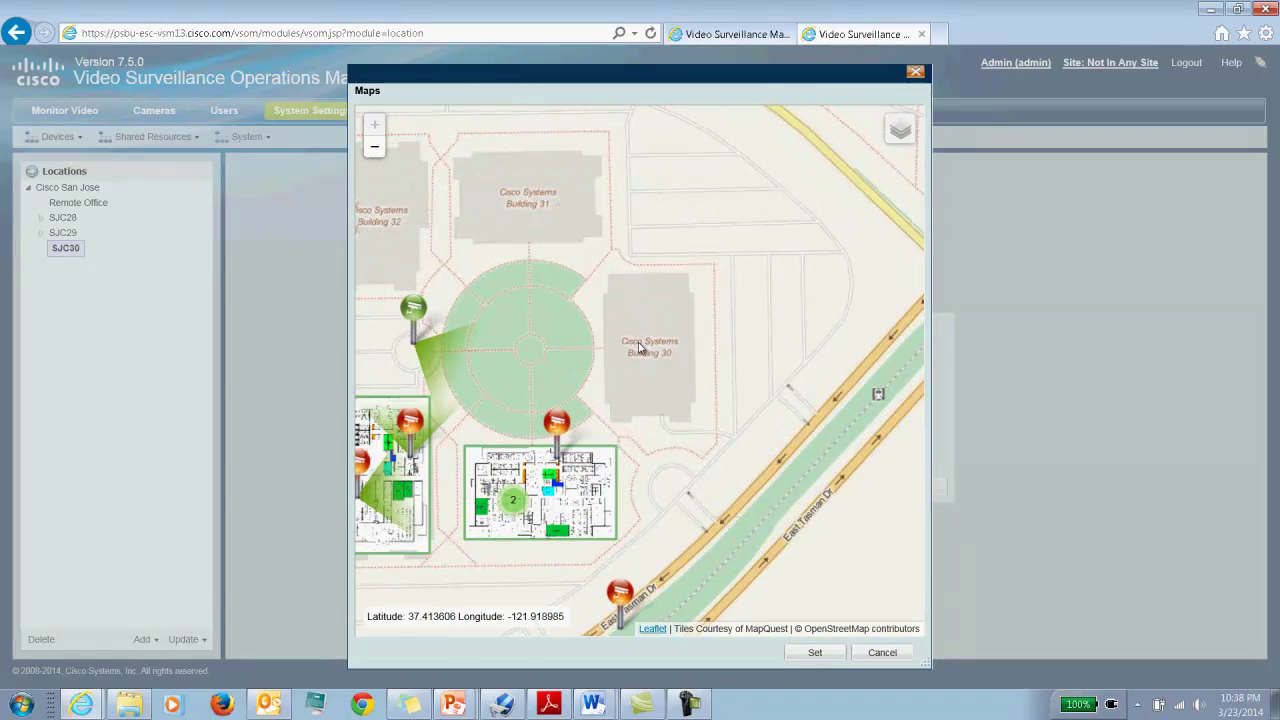
mouse_move(640, 347)
left_mouse_down()
mouse_move(643, 357)
mouse_move(617, 352)
left_mouse_up()
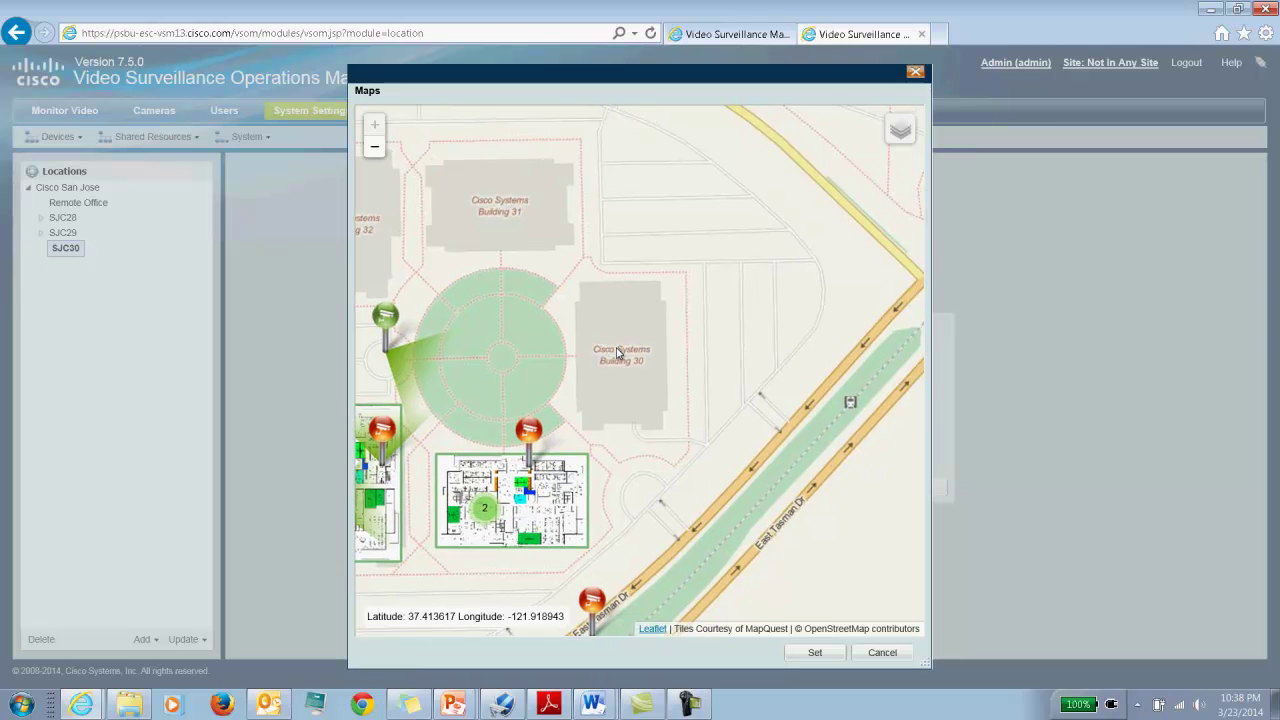
left_click(815, 653)
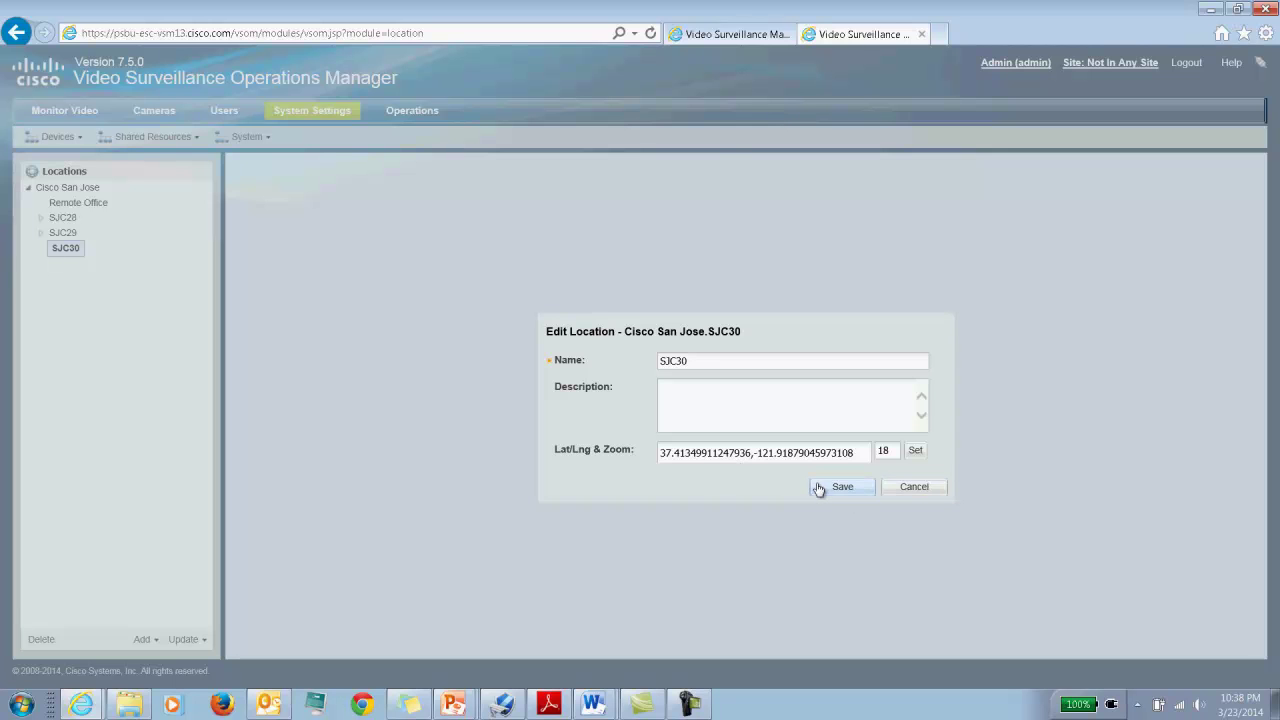
left_click(830, 488)
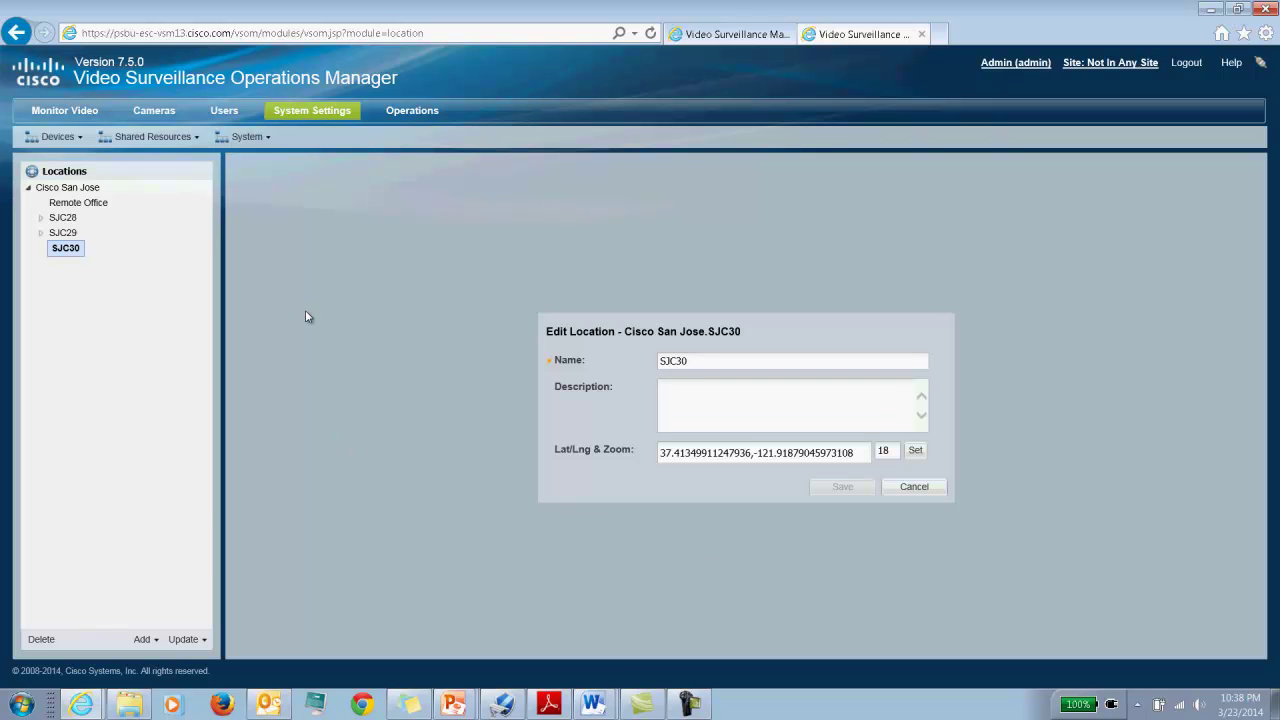
- Examine the locations, groupings and publishing status of the SJC28, SJC29 and SJC30-1A map image layers
left_click(288, 114)
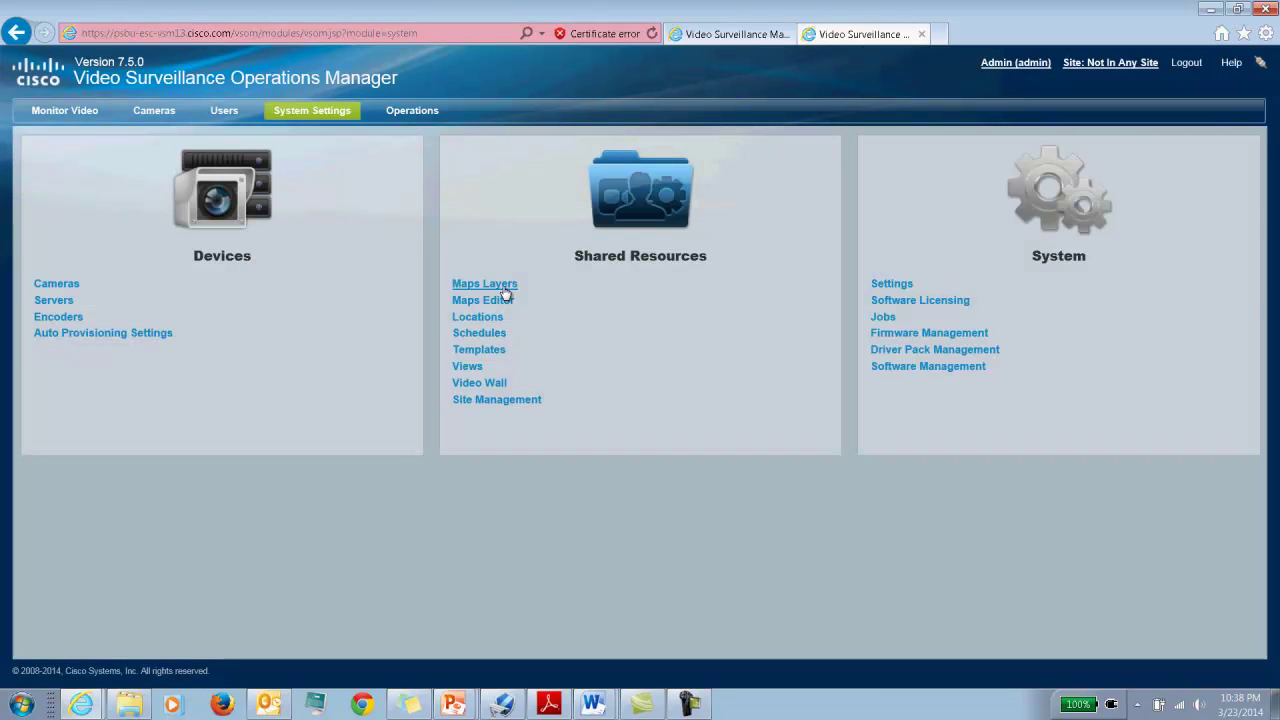
left_click(503, 286)
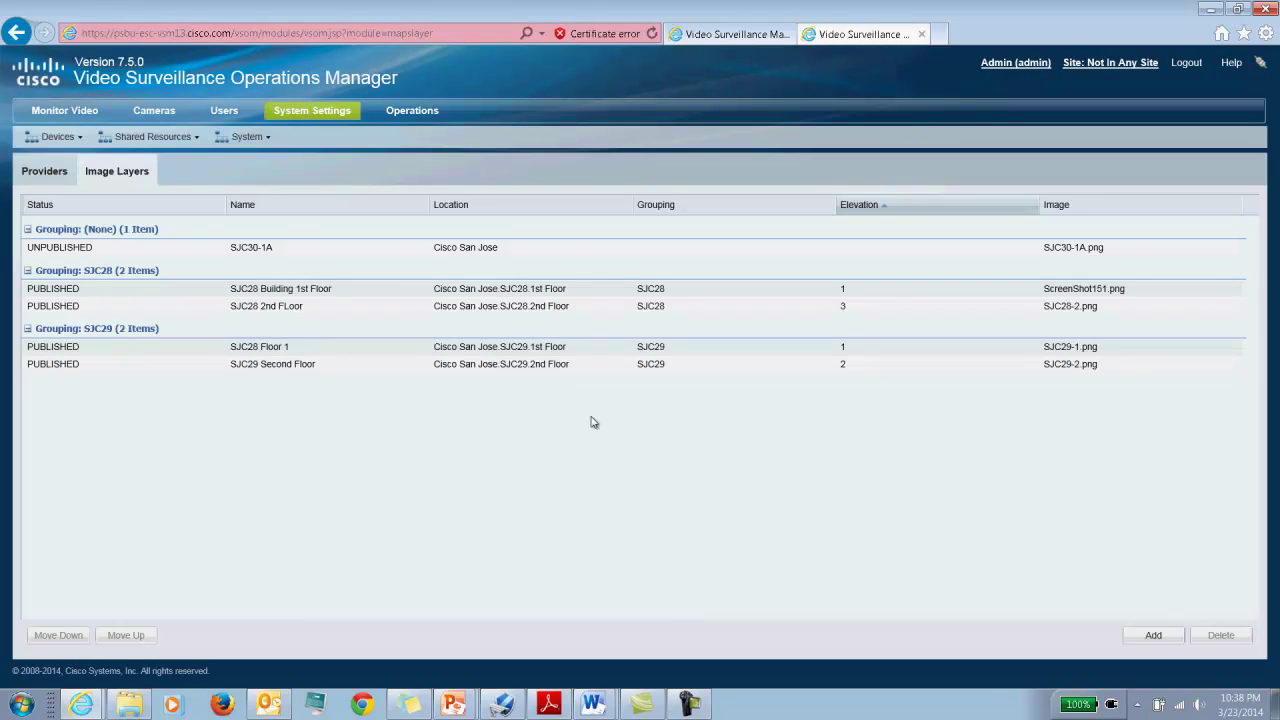
left_click(486, 292)
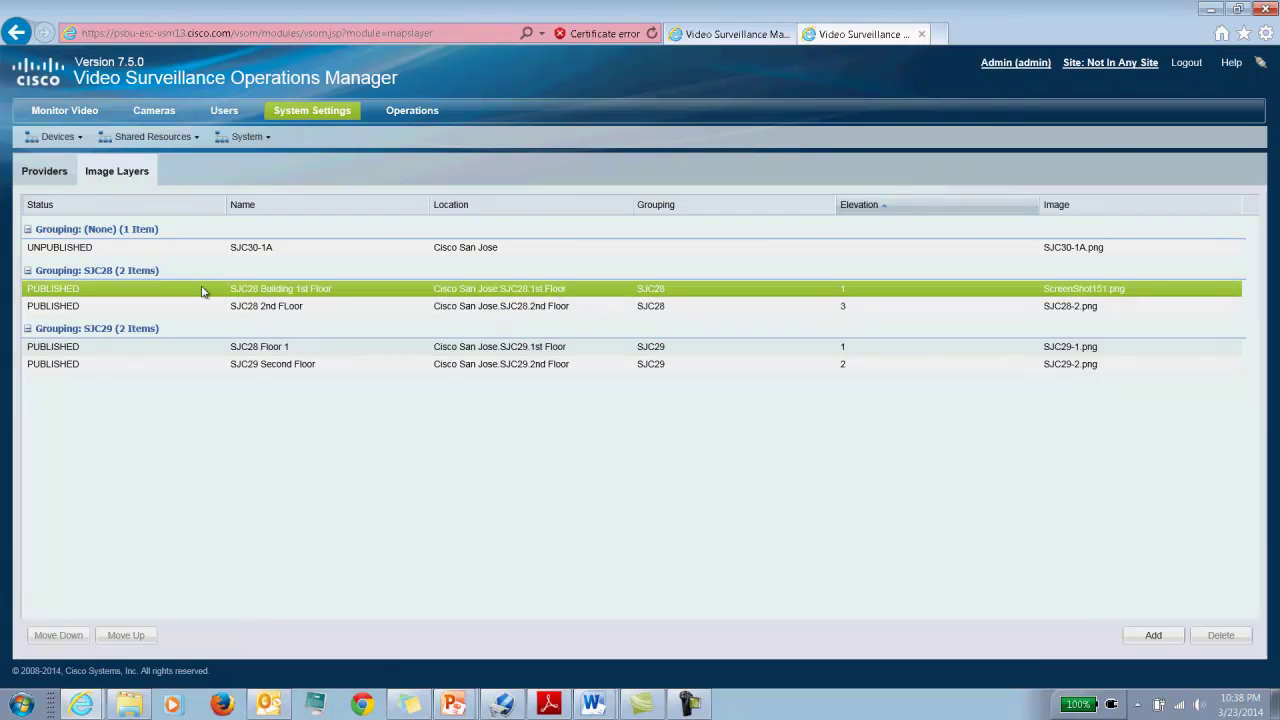
left_click(695, 301)
left_click(694, 294)
left_click(712, 310)
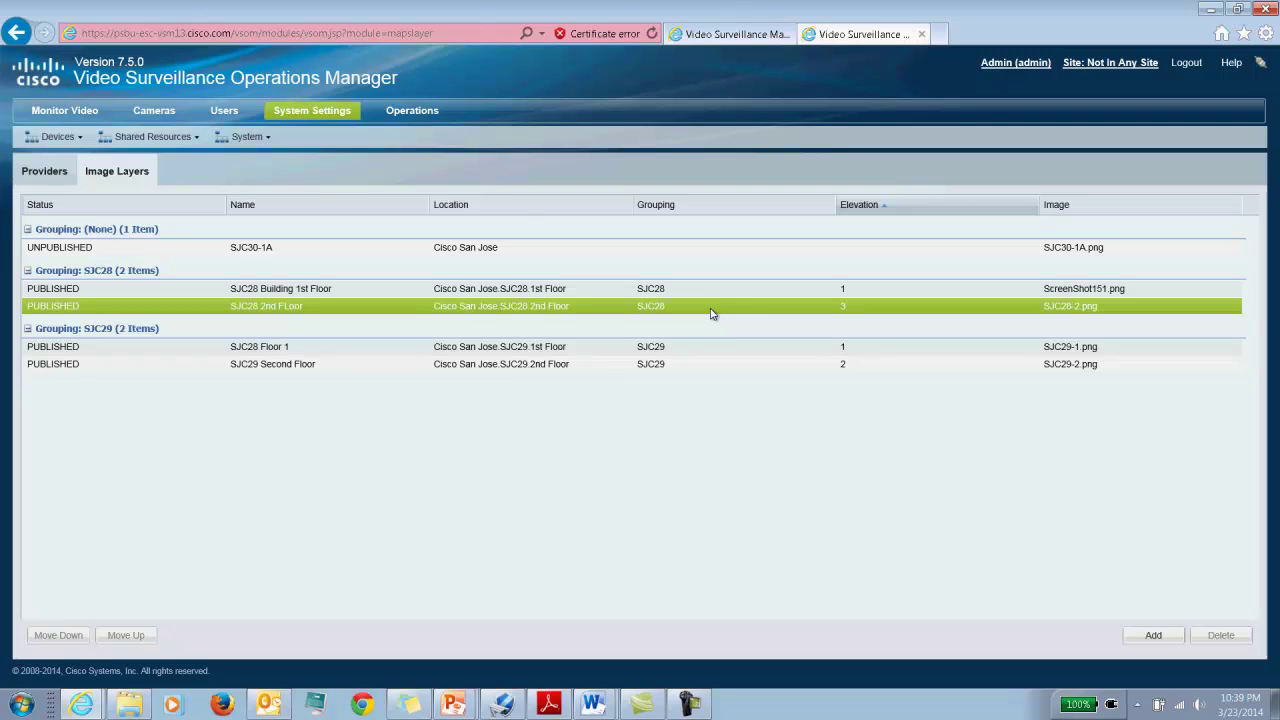
left_click(660, 347)
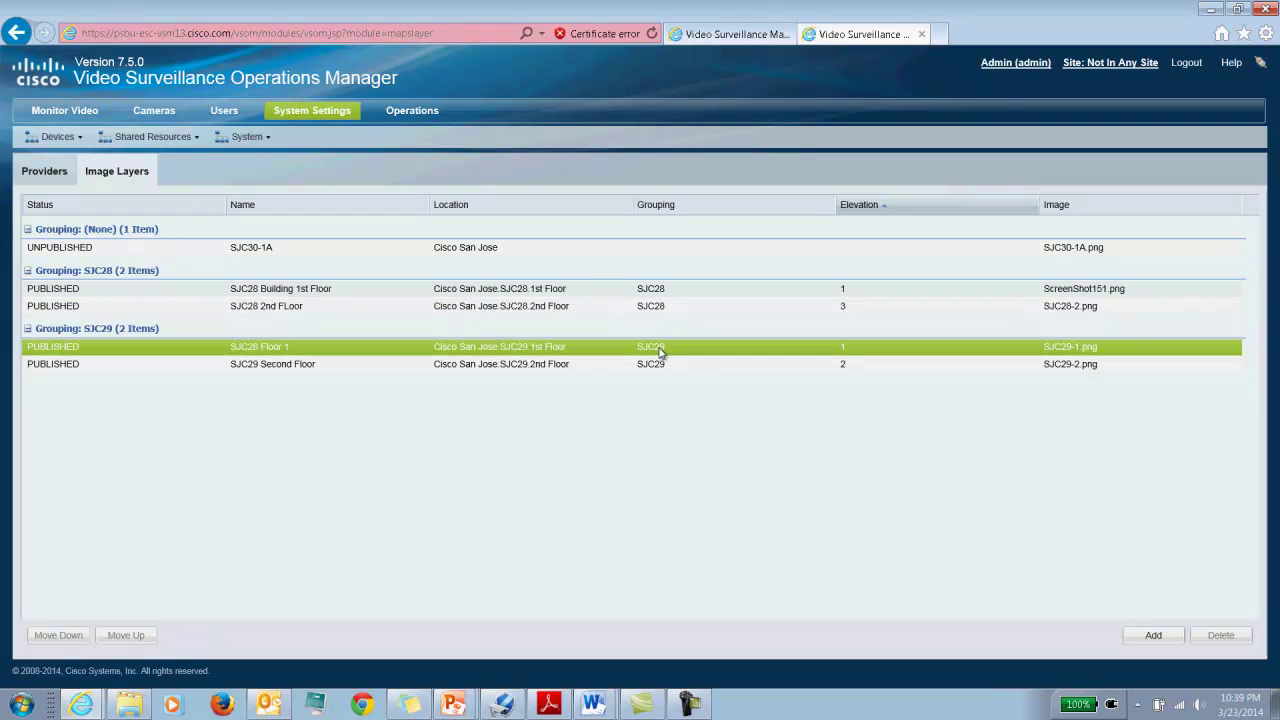
left_click(660, 365)
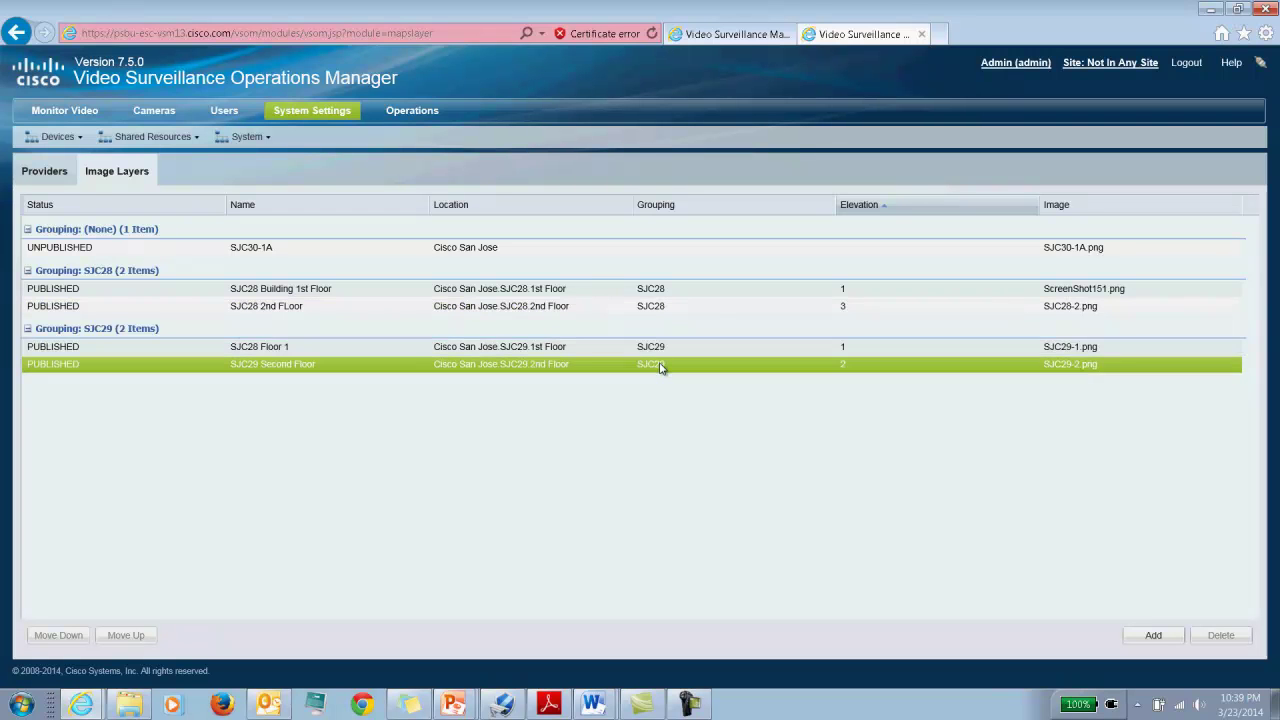
left_click(443, 288)
left_click(370, 250)
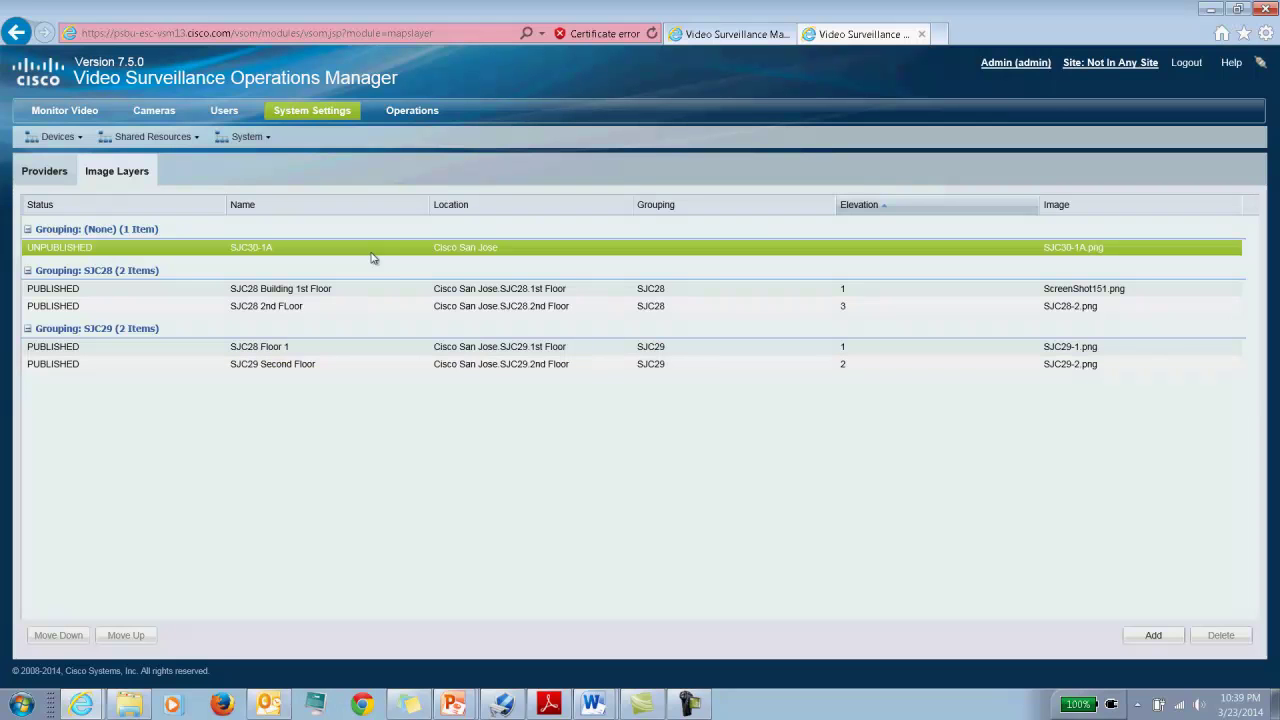
- Edit the SJC30-1A image layer with group SJC30 and a zoom range of 12 to 18, and choose its location
double_click(102, 251)
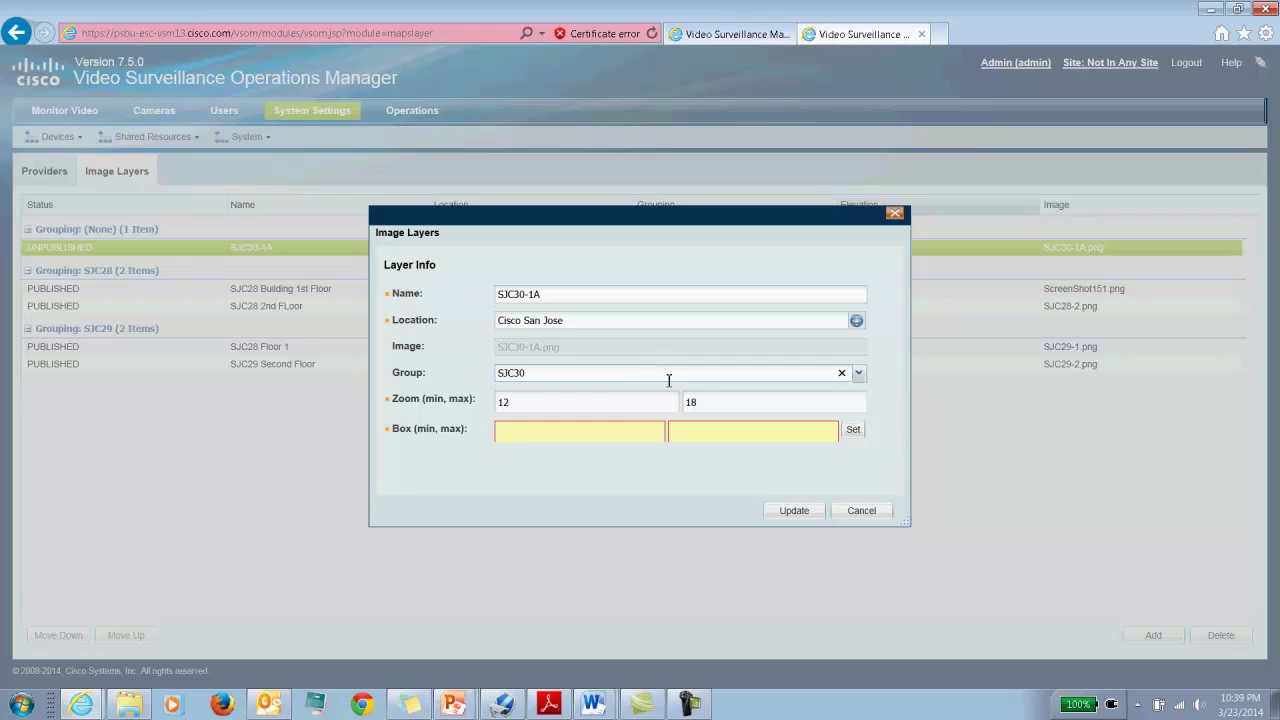
left_click(858, 321)
double_click(465, 226)
- Draw the SJC30-1A layer's bounding box around the footprint of Cisco Systems Building 30 on the map
left_click(853, 430)
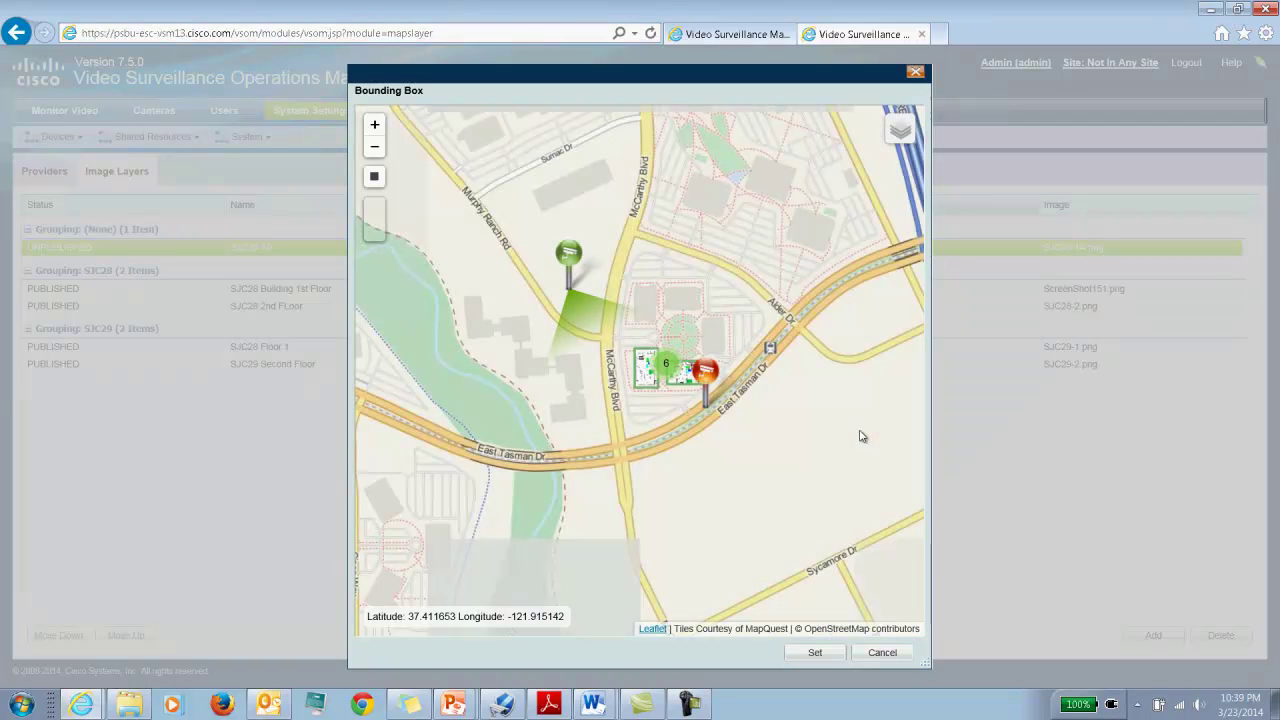
left_click_drag(538, 288, 484, 313)
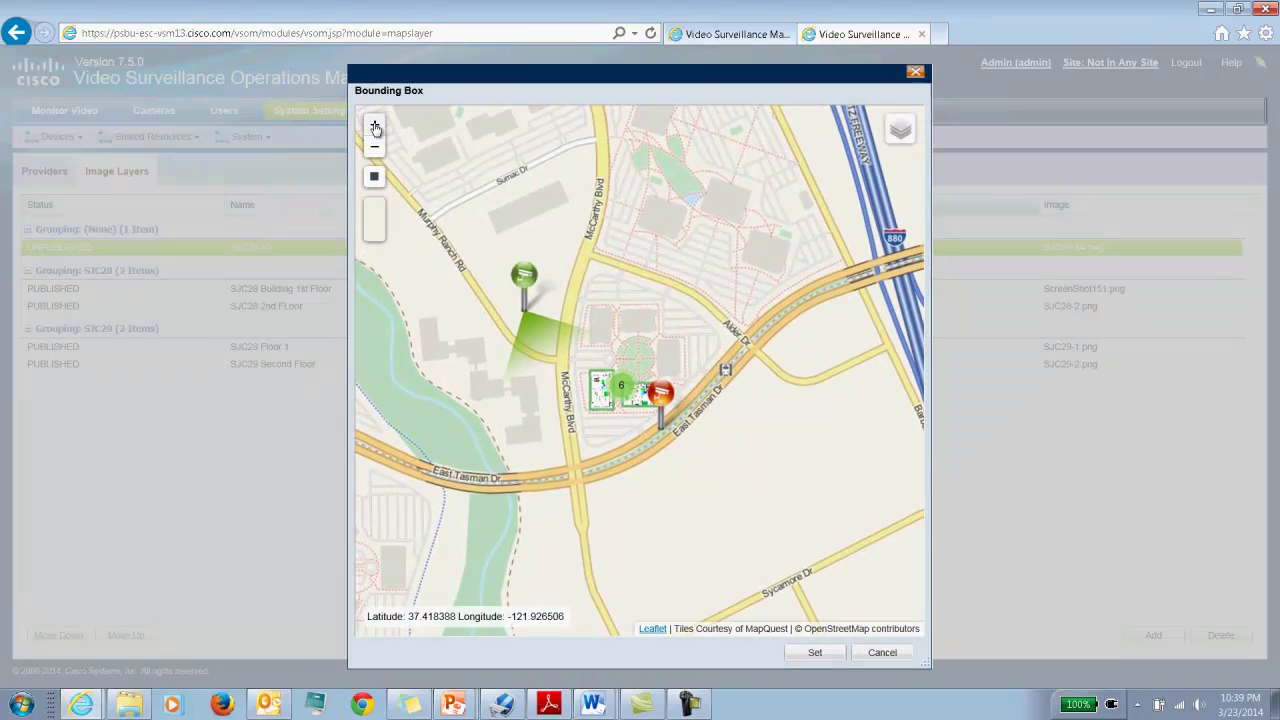
left_click(375, 126)
left_click(375, 126)
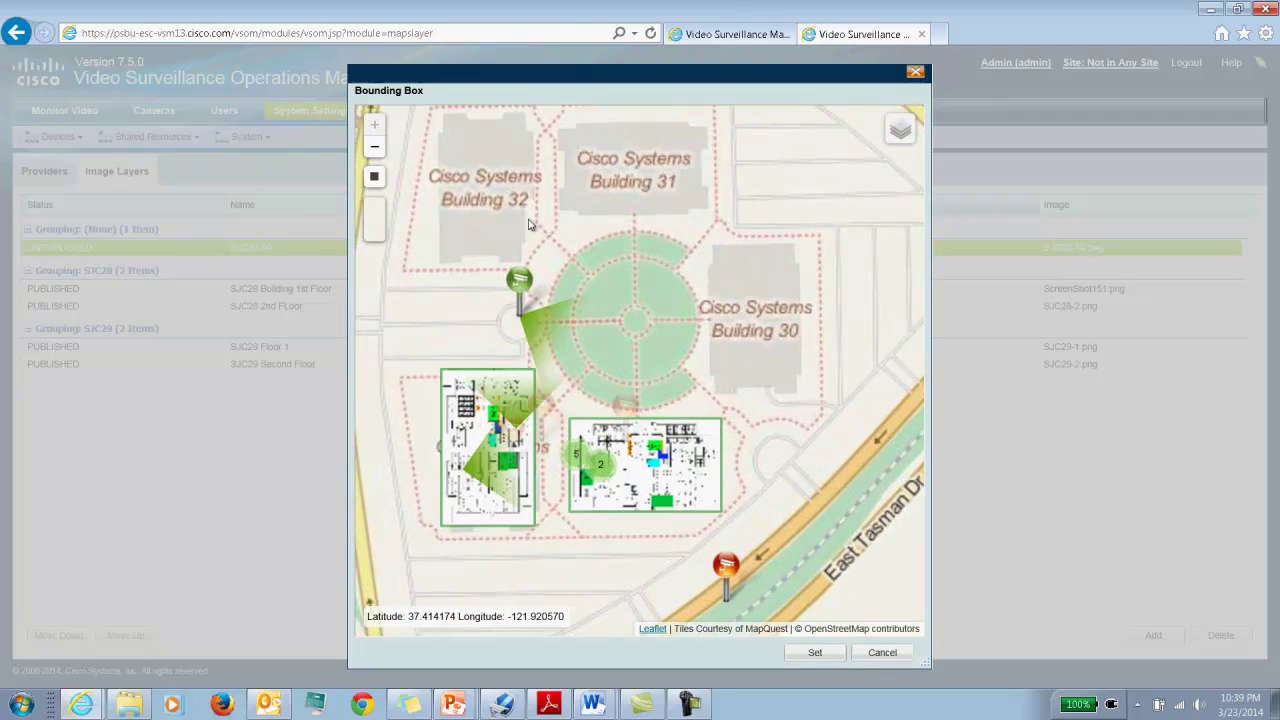
left_click_drag(668, 315, 563, 331)
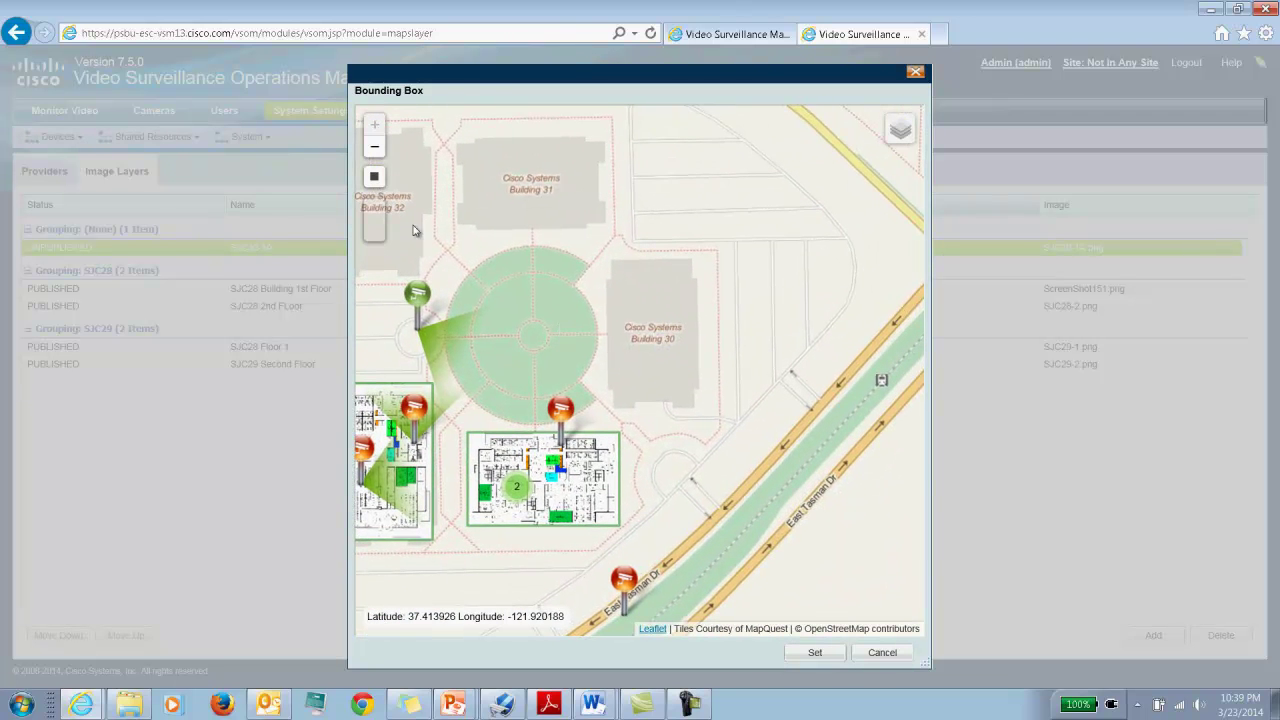
left_click(375, 180)
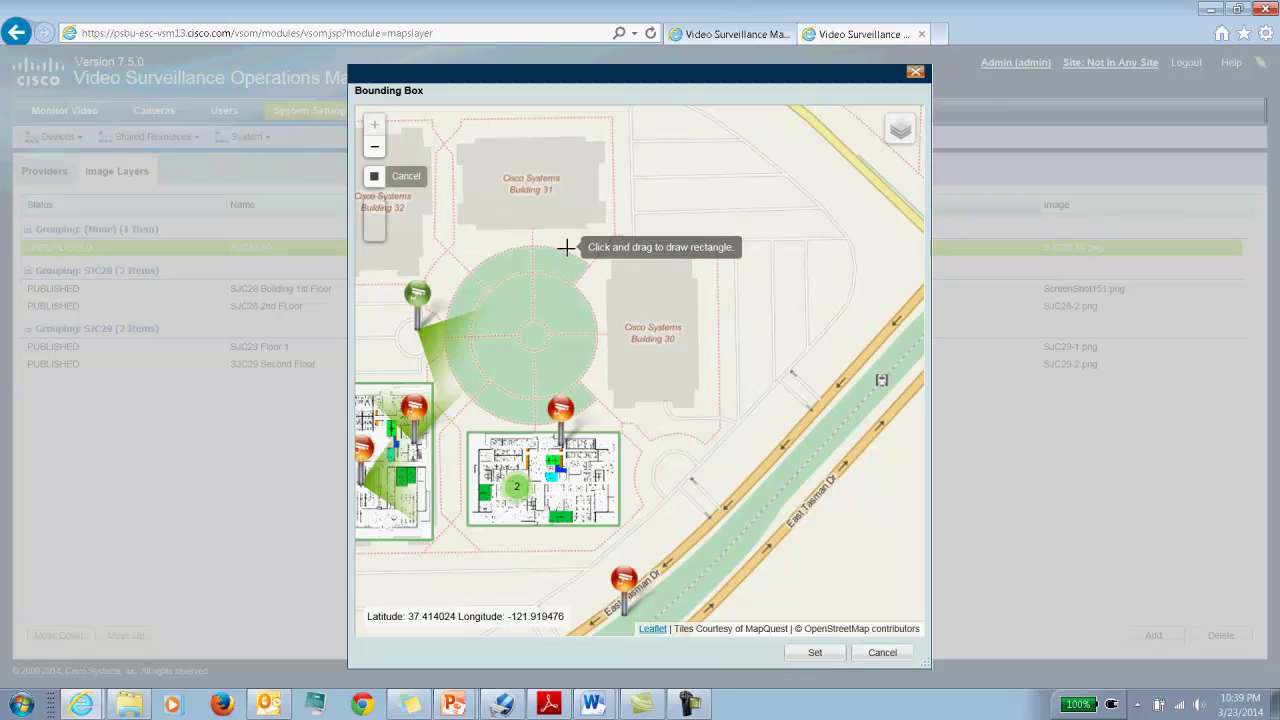
mouse_move(608, 260)
left_mouse_down()
mouse_move(648, 314)
mouse_move(665, 379)
mouse_move(697, 411)
left_mouse_up()
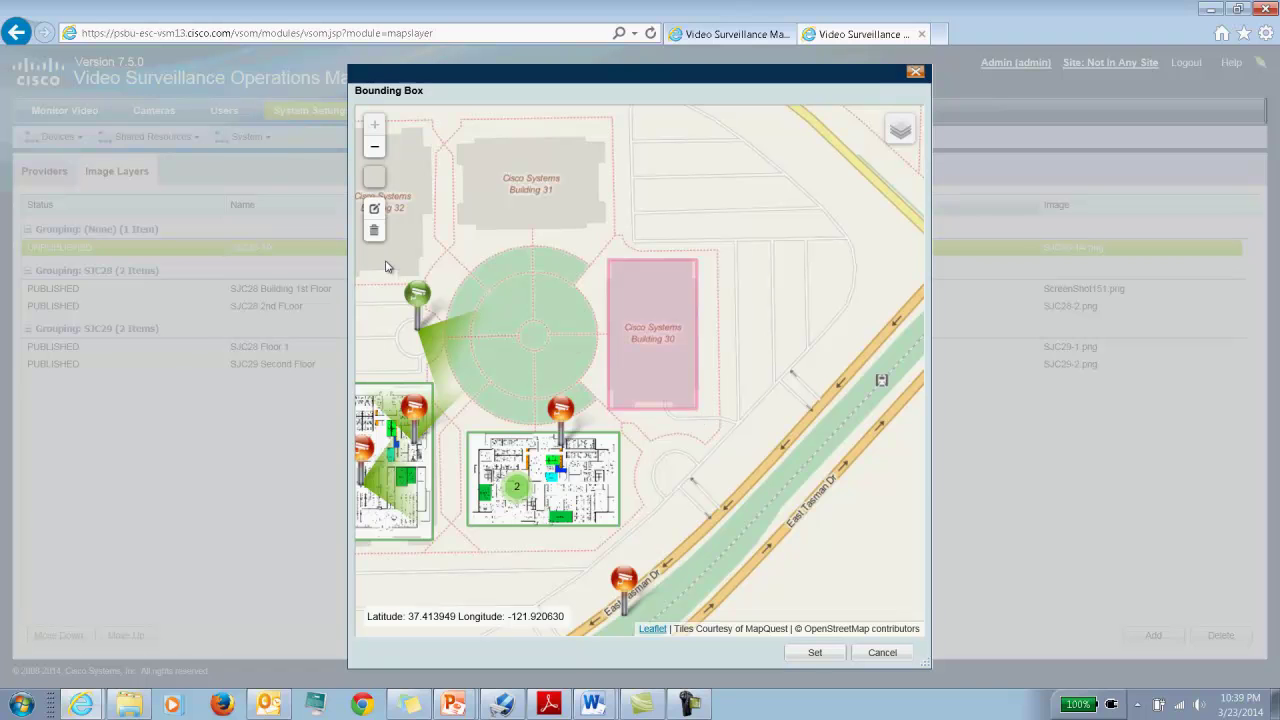
- Save the rectangle from edit mode, apply it as the bounding box and update the SJC30-1A layer
left_click(376, 210)
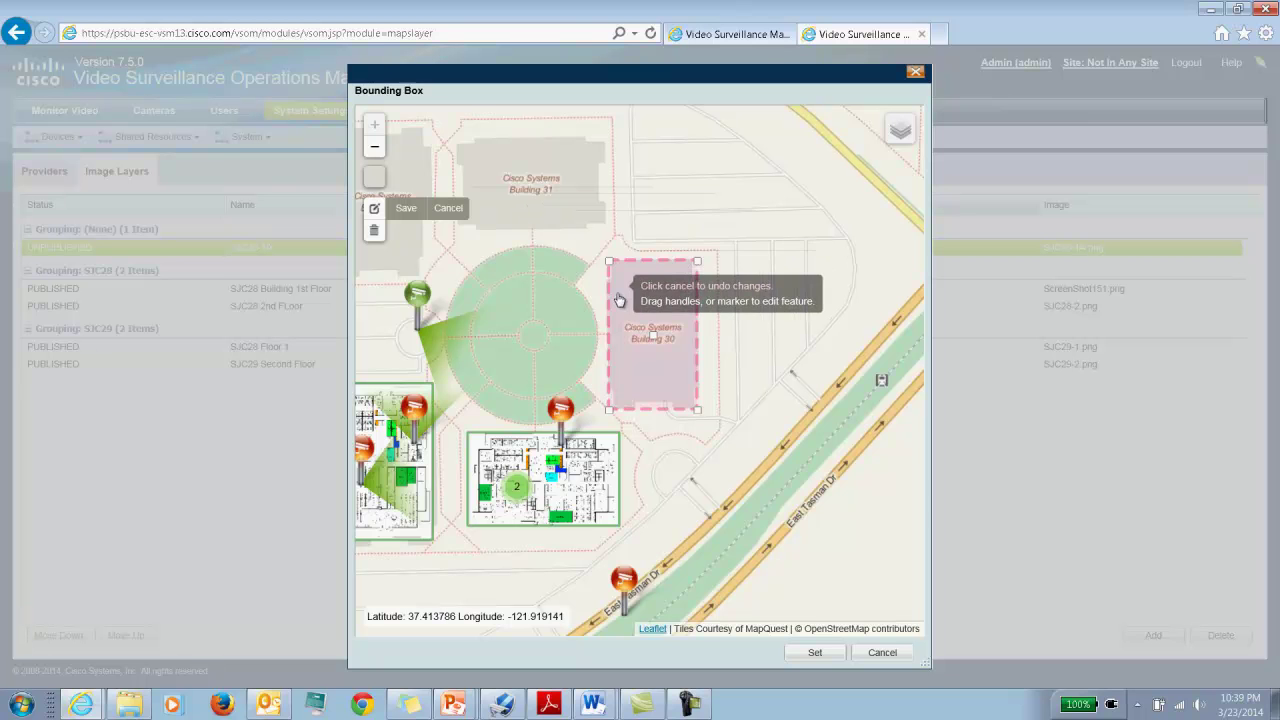
mouse_move(614, 294)
left_mouse_down()
mouse_move(654, 320)
mouse_move(631, 286)
mouse_move(626, 311)
left_mouse_up()
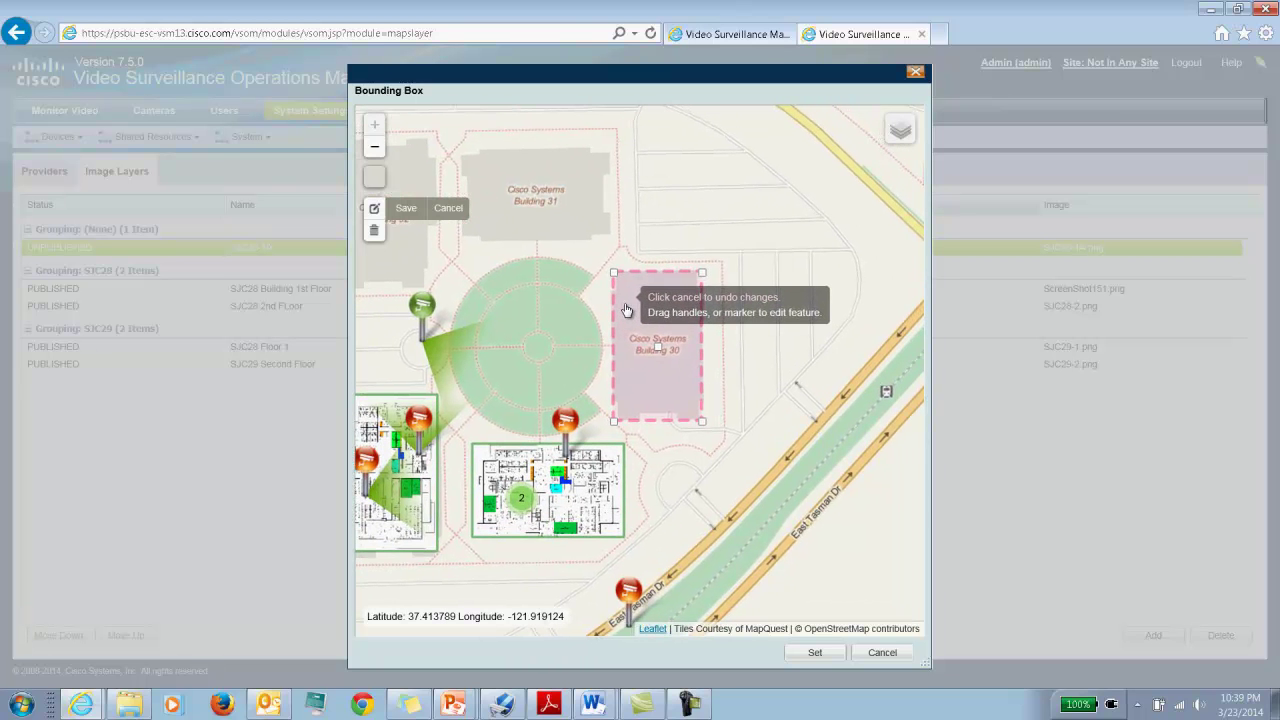
left_click(405, 208)
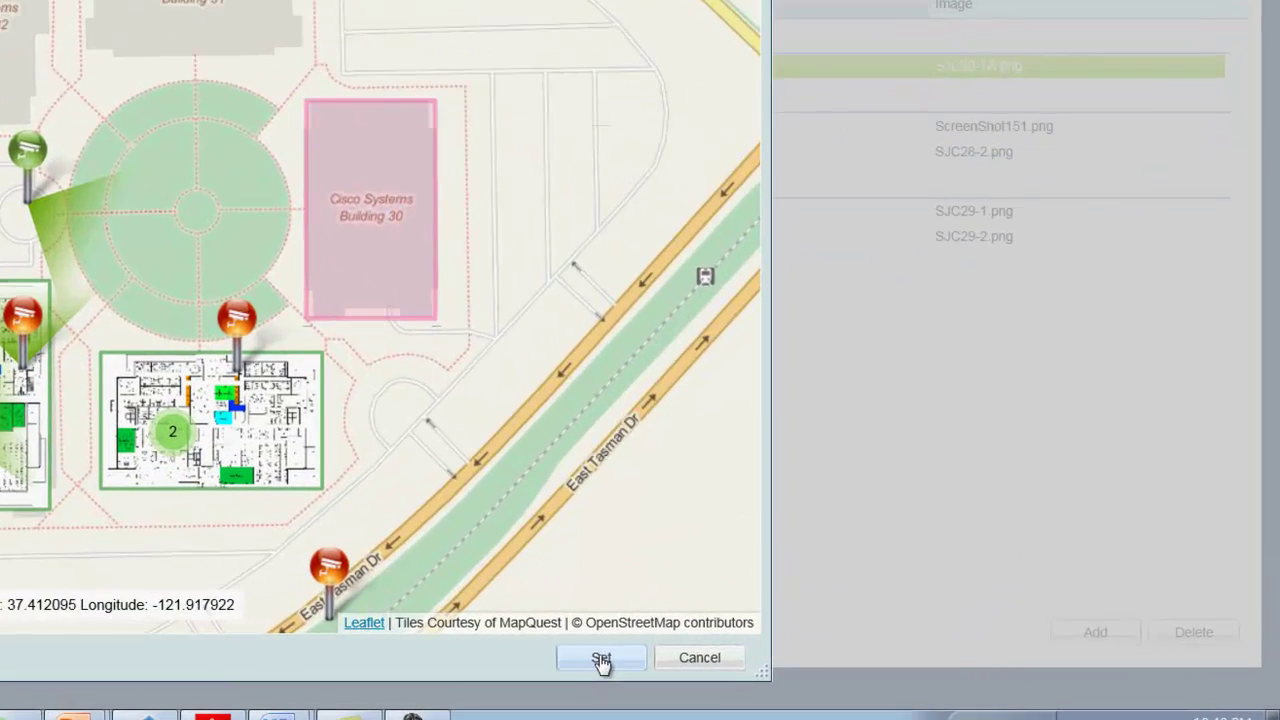
left_click(815, 652)
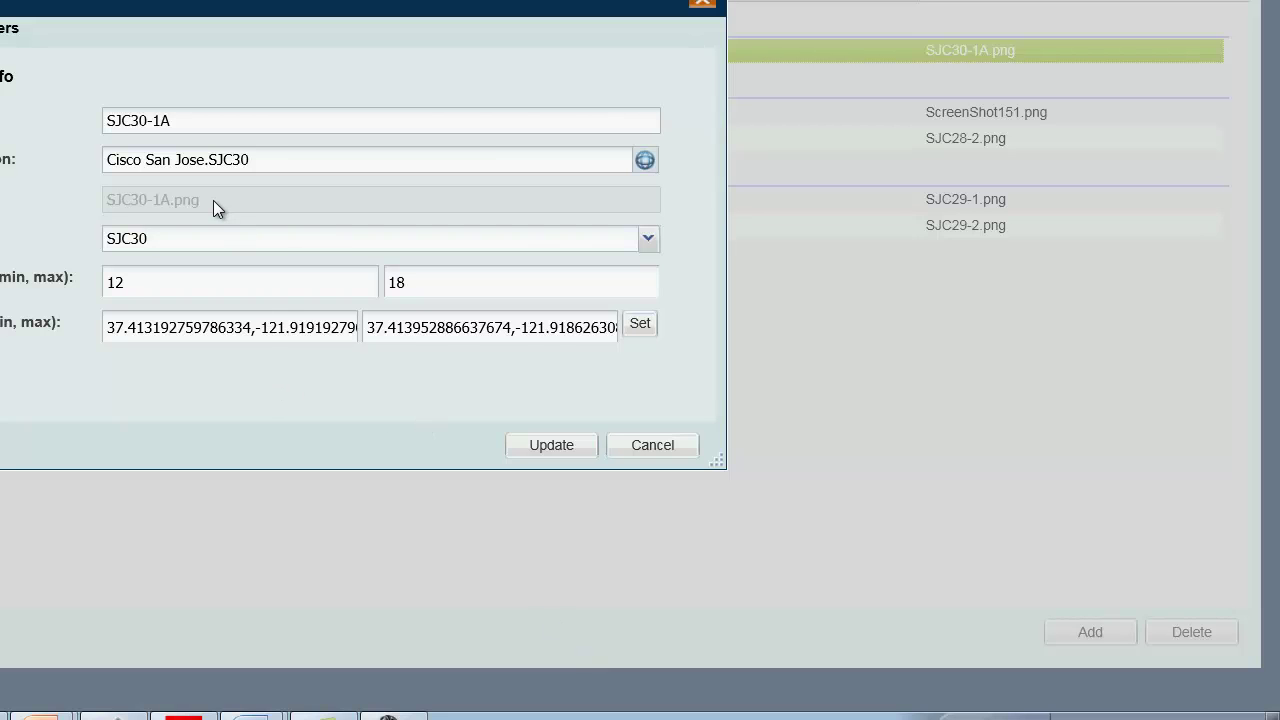
left_click(556, 448)
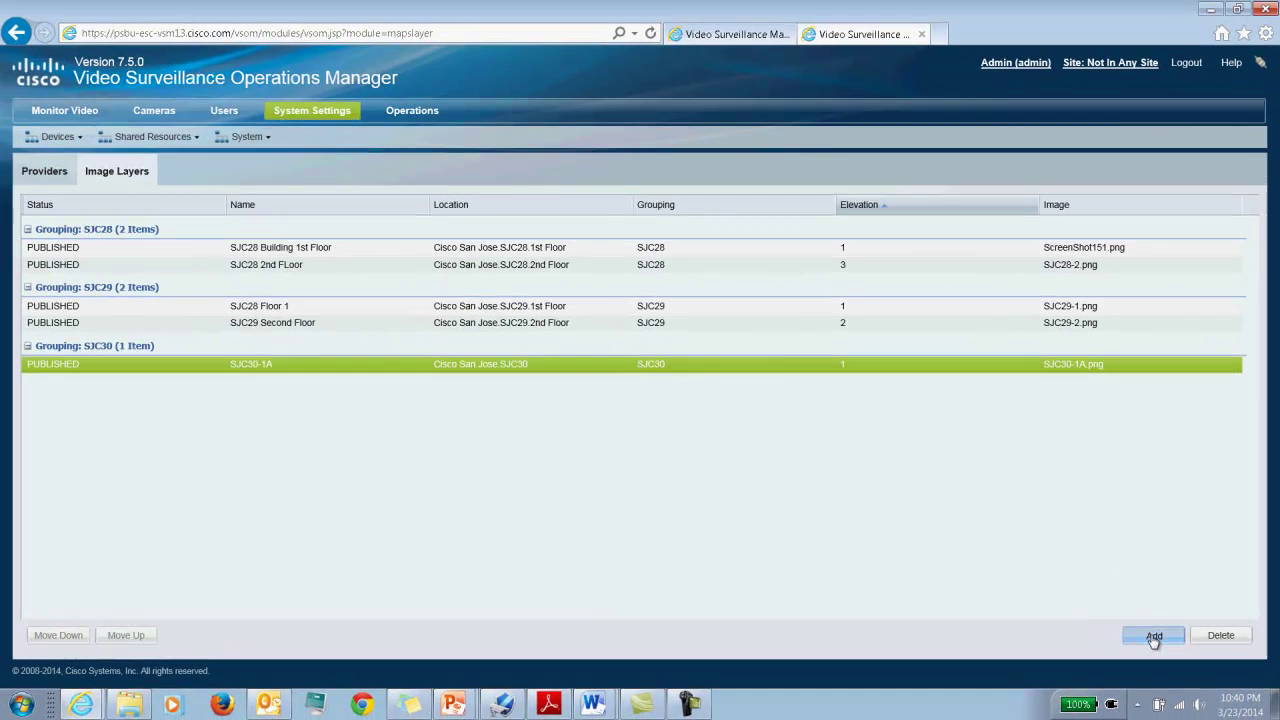
- Add a new image layer from the SJC30-2A picture in the Cisco SJC Maps folder
left_click(1154, 637)
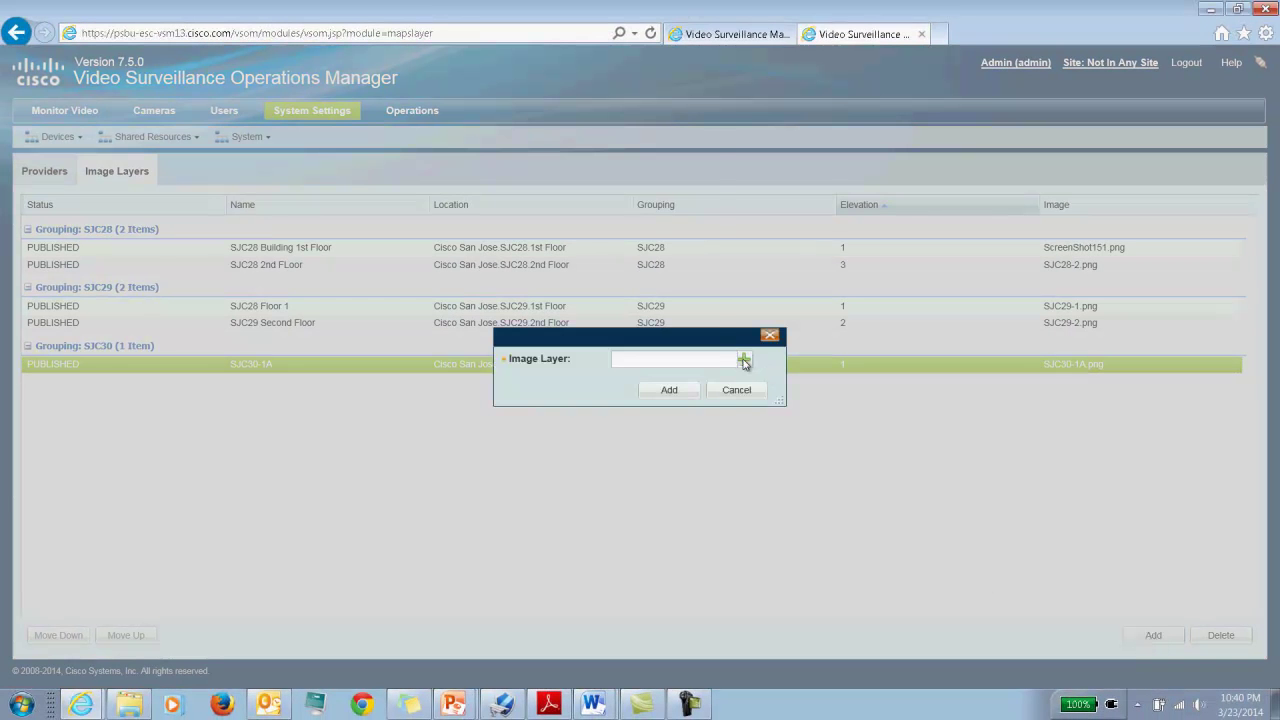
left_click(744, 360)
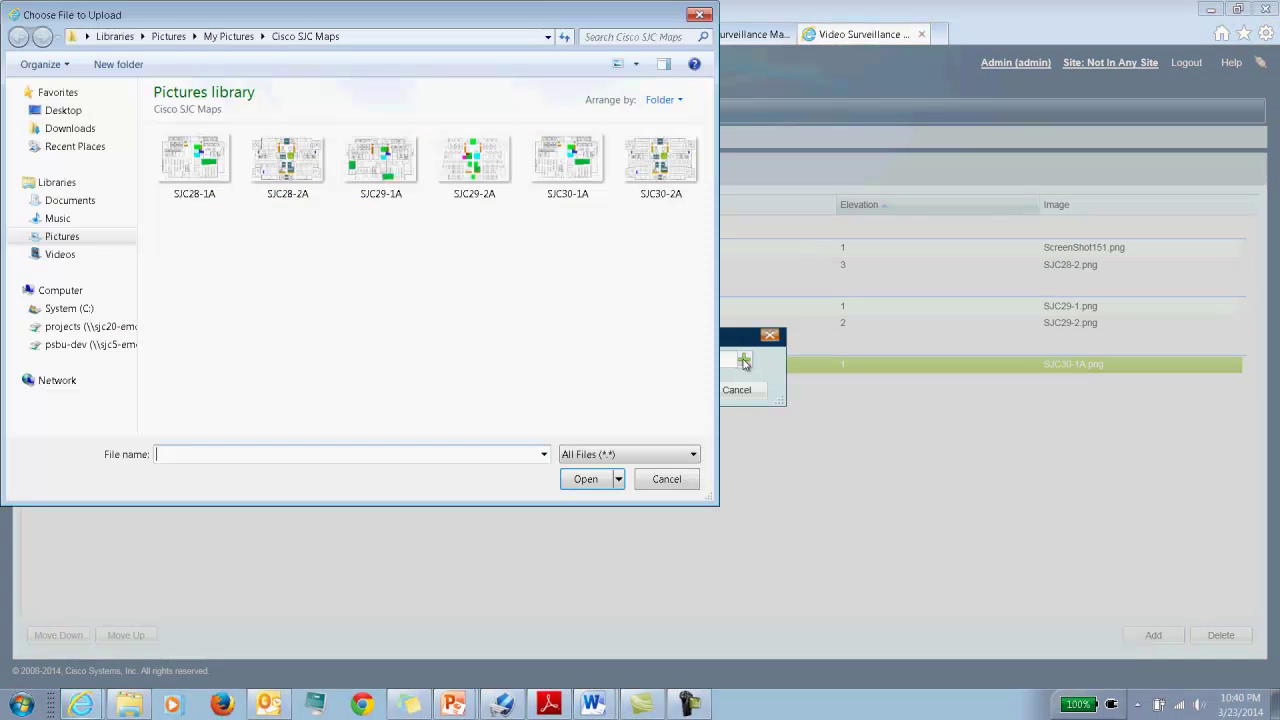
double_click(682, 152)
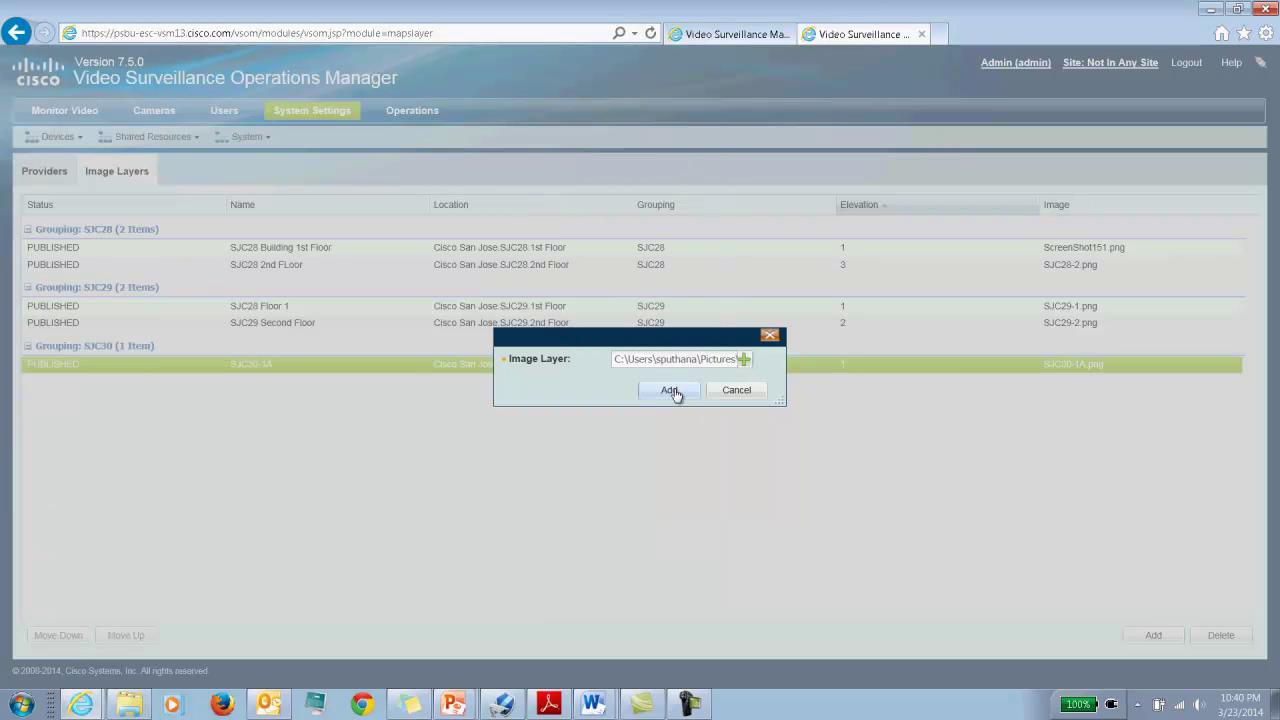
left_click(669, 390)
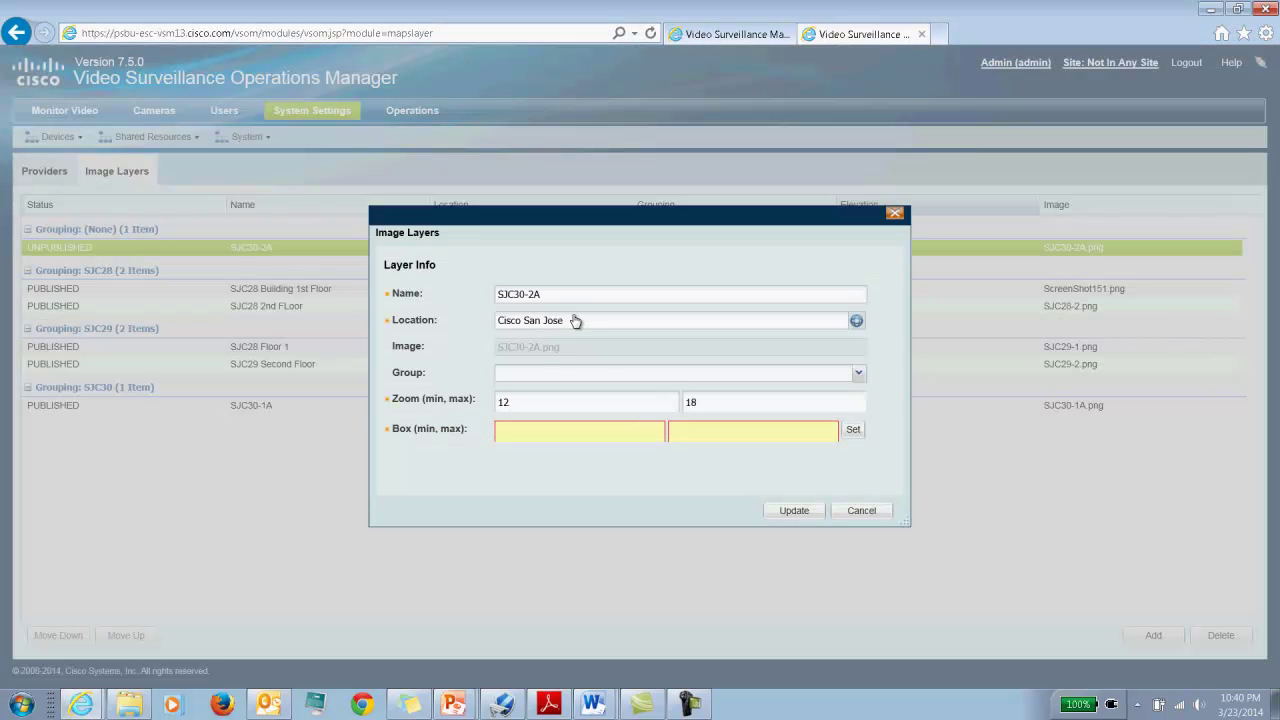
- Assign the SJC30-2A layer to location Cisco San Jose.SJC30 and group SJC30
left_click(580, 323)
double_click(451, 219)
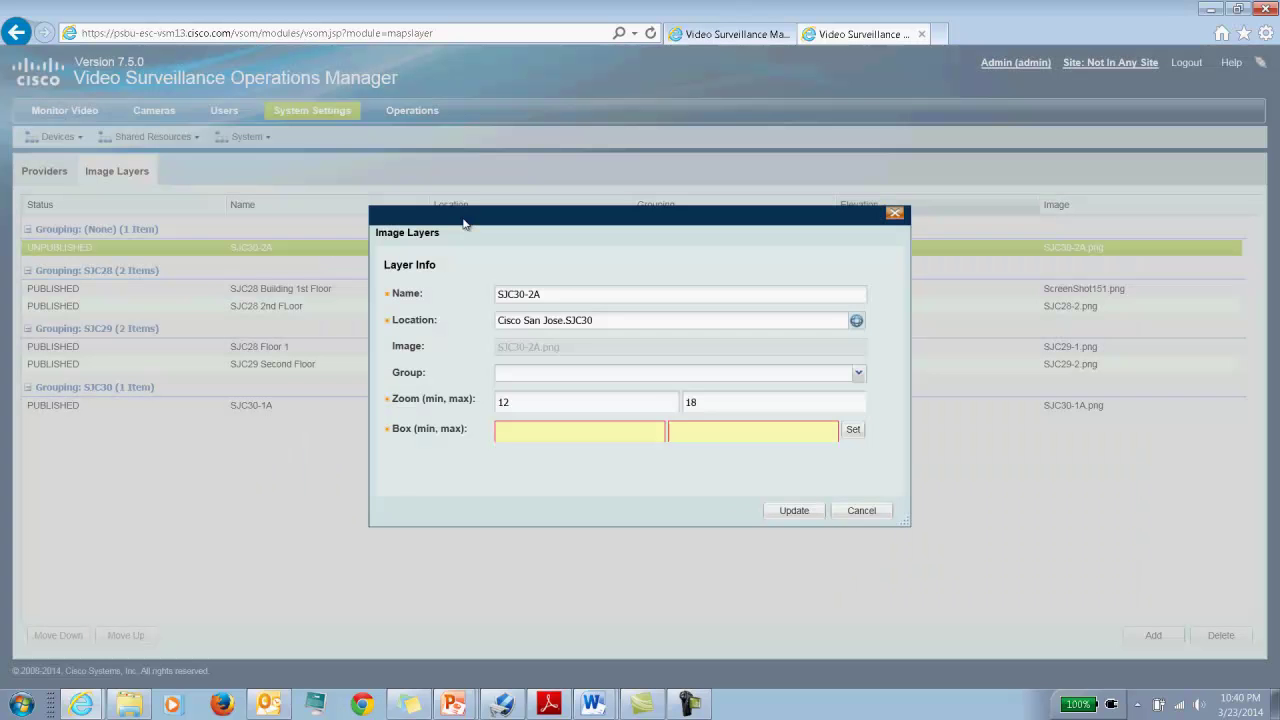
left_click(855, 374)
left_click(631, 428)
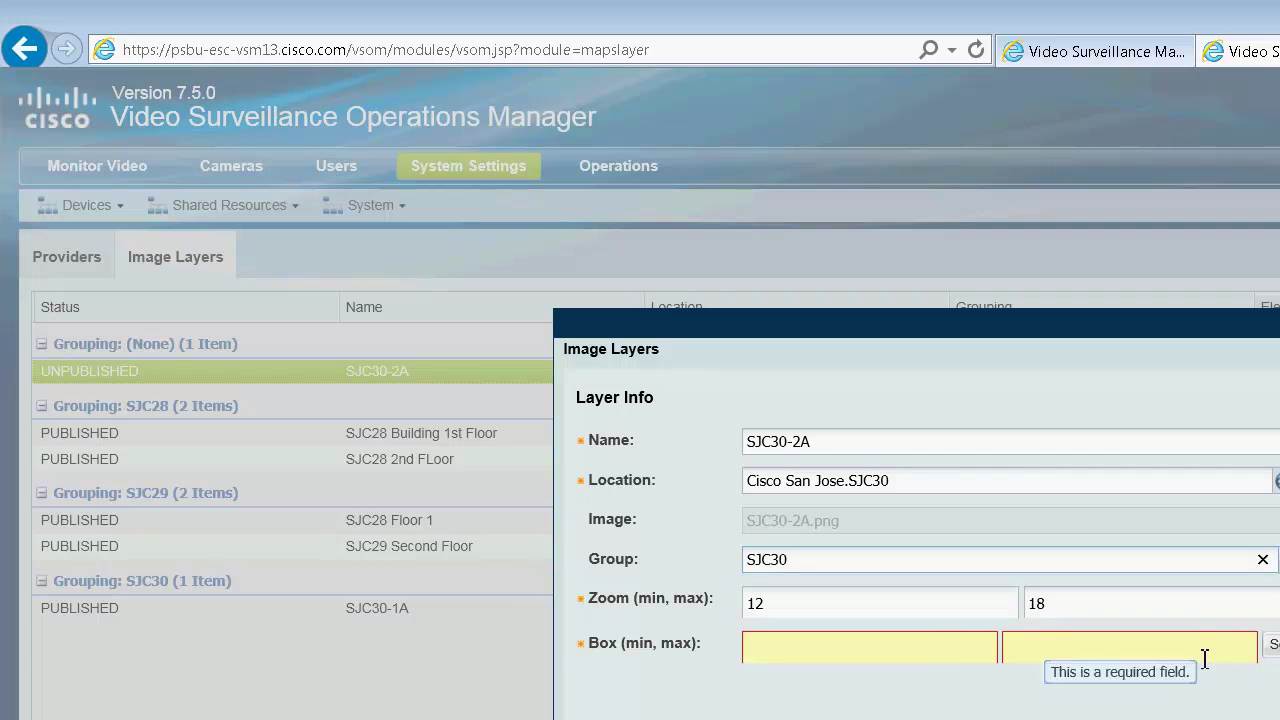
- Draw the SJC30-2A layer's bounding box over the Cisco Systems Building 30 footprint, apply it and update the layer
left_click(1272, 648)
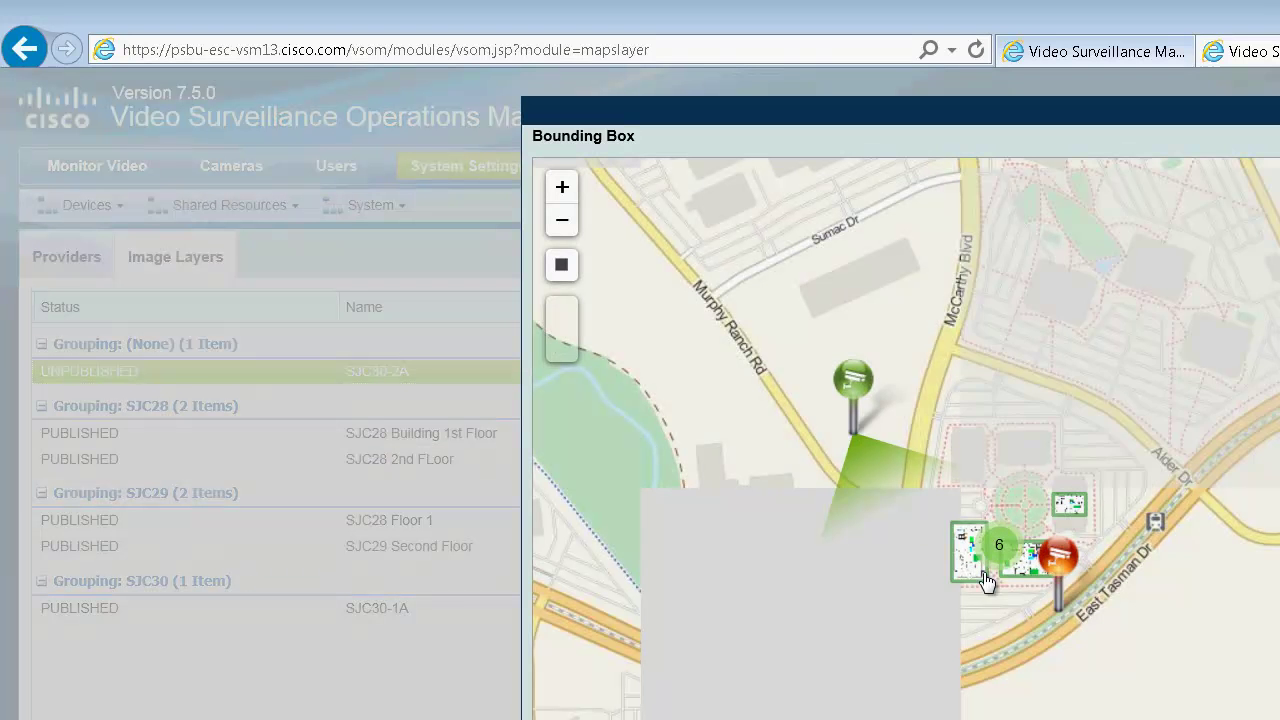
left_click_drag(768, 516, 694, 512)
left_click(556, 188)
left_click(556, 188)
left_click(556, 188)
left_click_drag(858, 340, 818, 530)
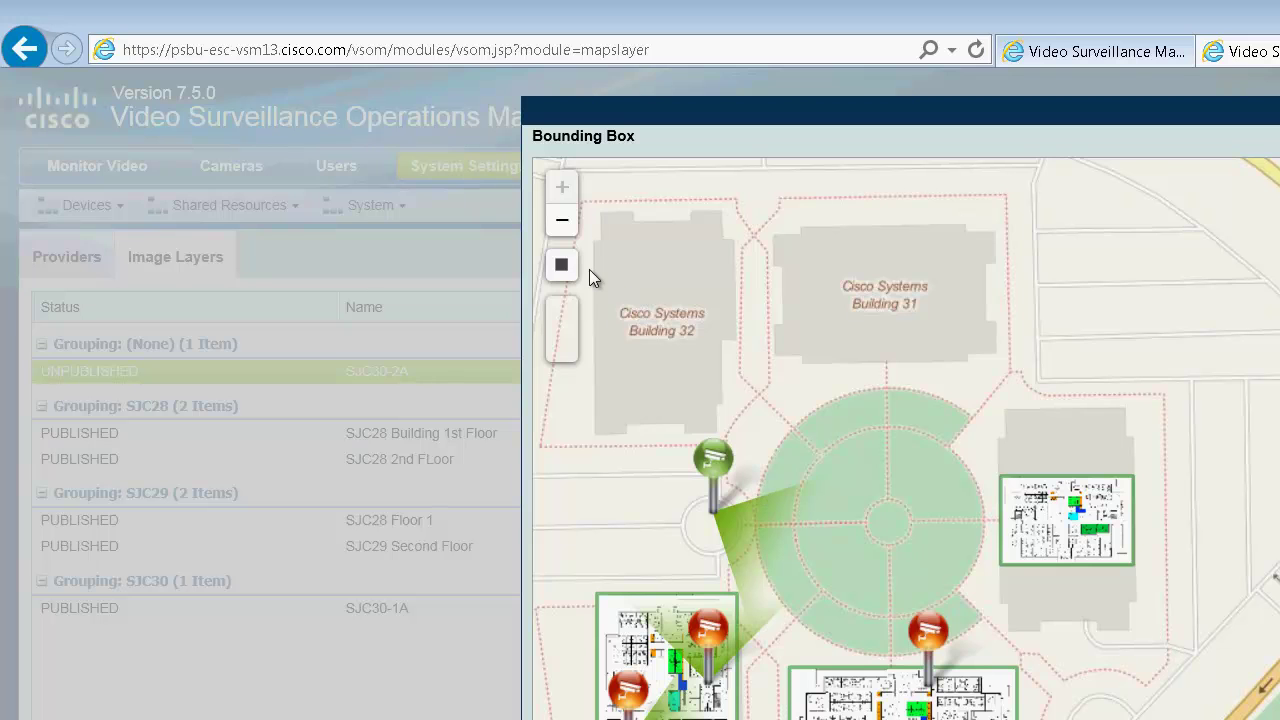
left_click(561, 264)
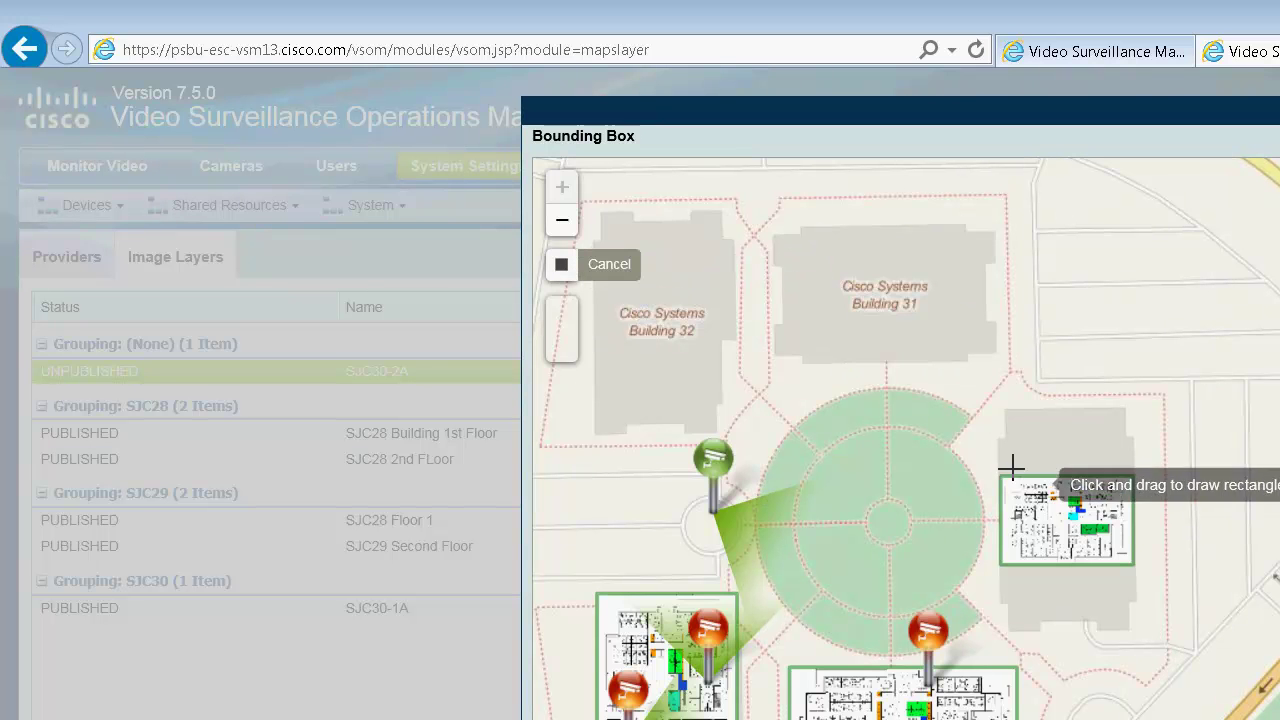
left_click_drag(1002, 418, 1136, 627)
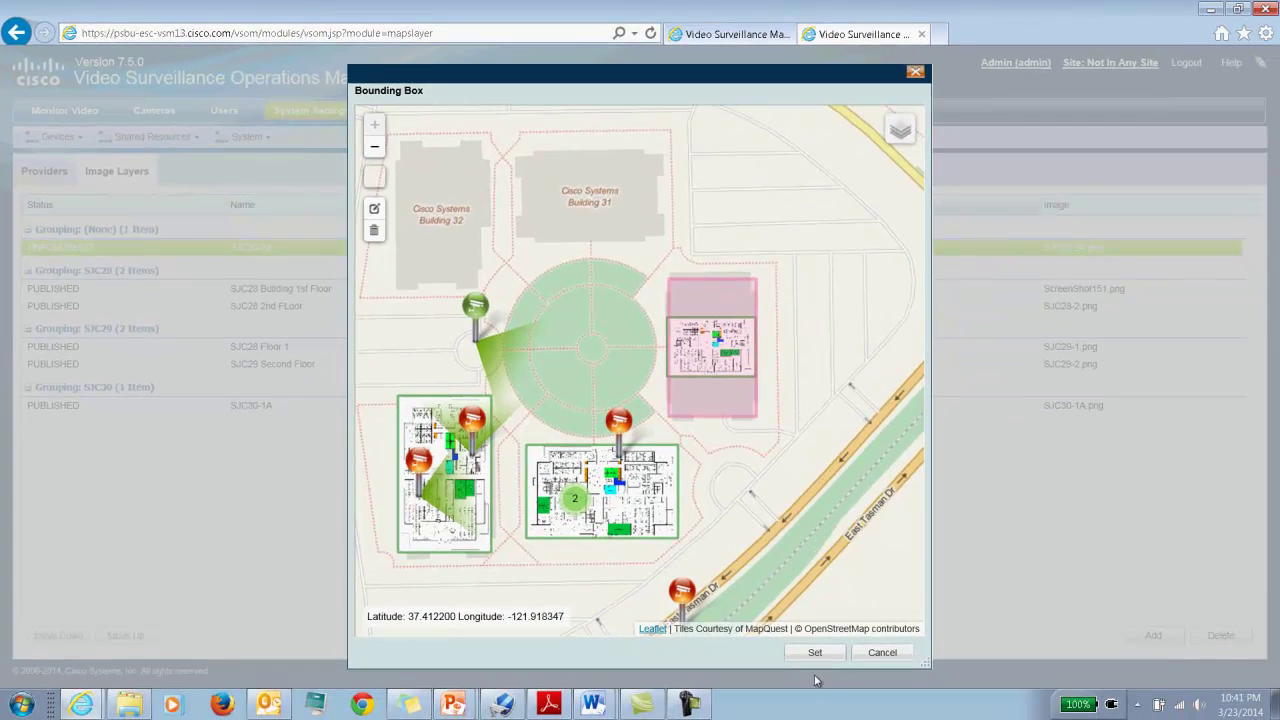
left_click(813, 653)
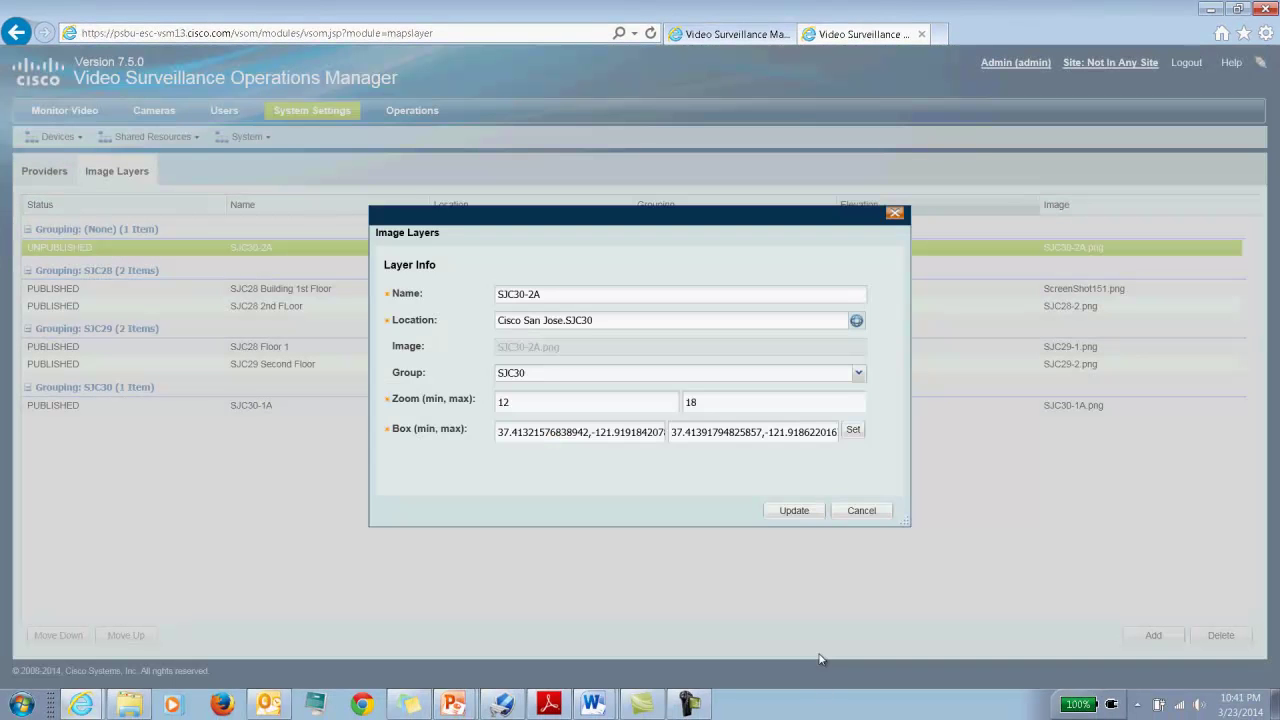
left_click(794, 510)
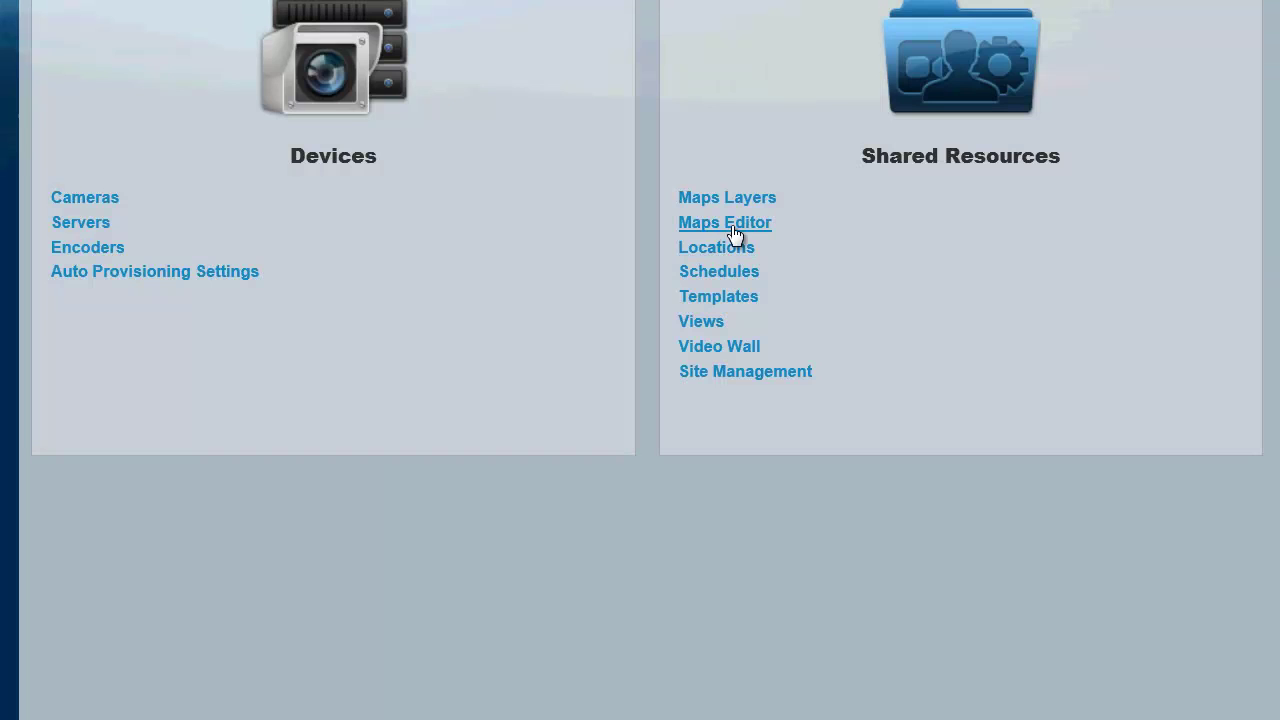
- Open the Maps Editor, go to the SJC30 location and open its floor plan from the map
left_click(733, 223)
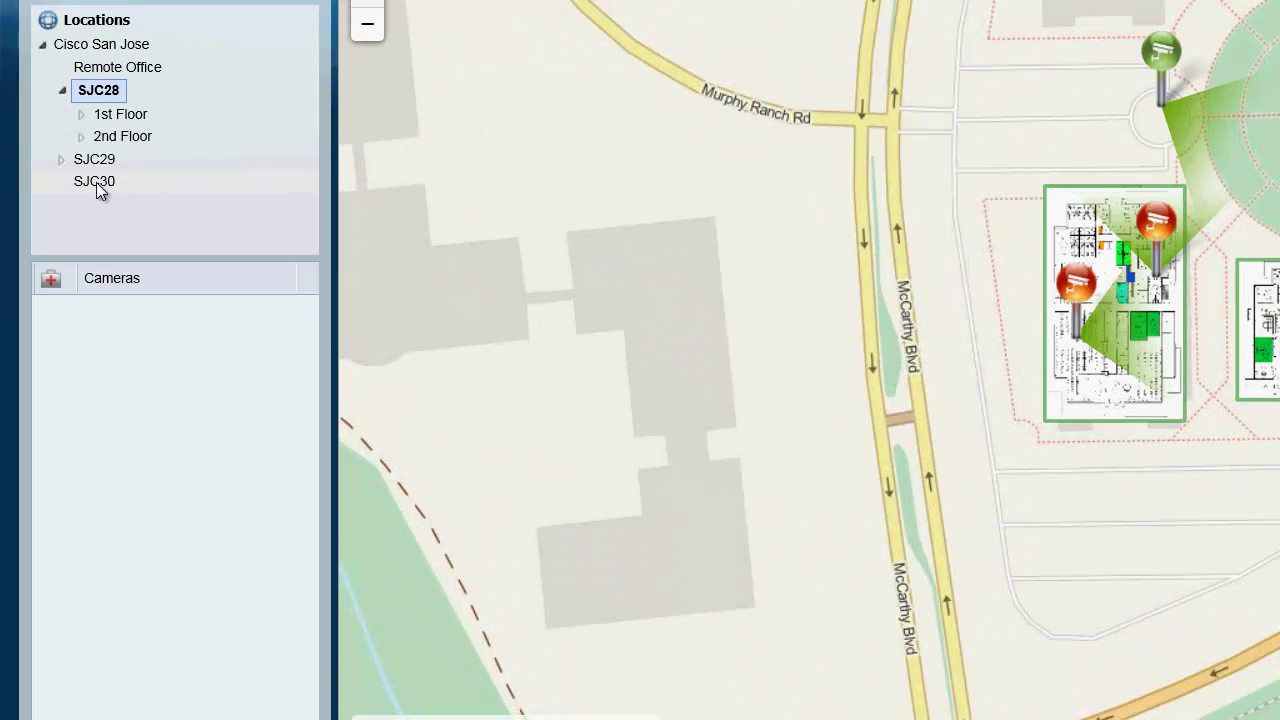
left_click(96, 182)
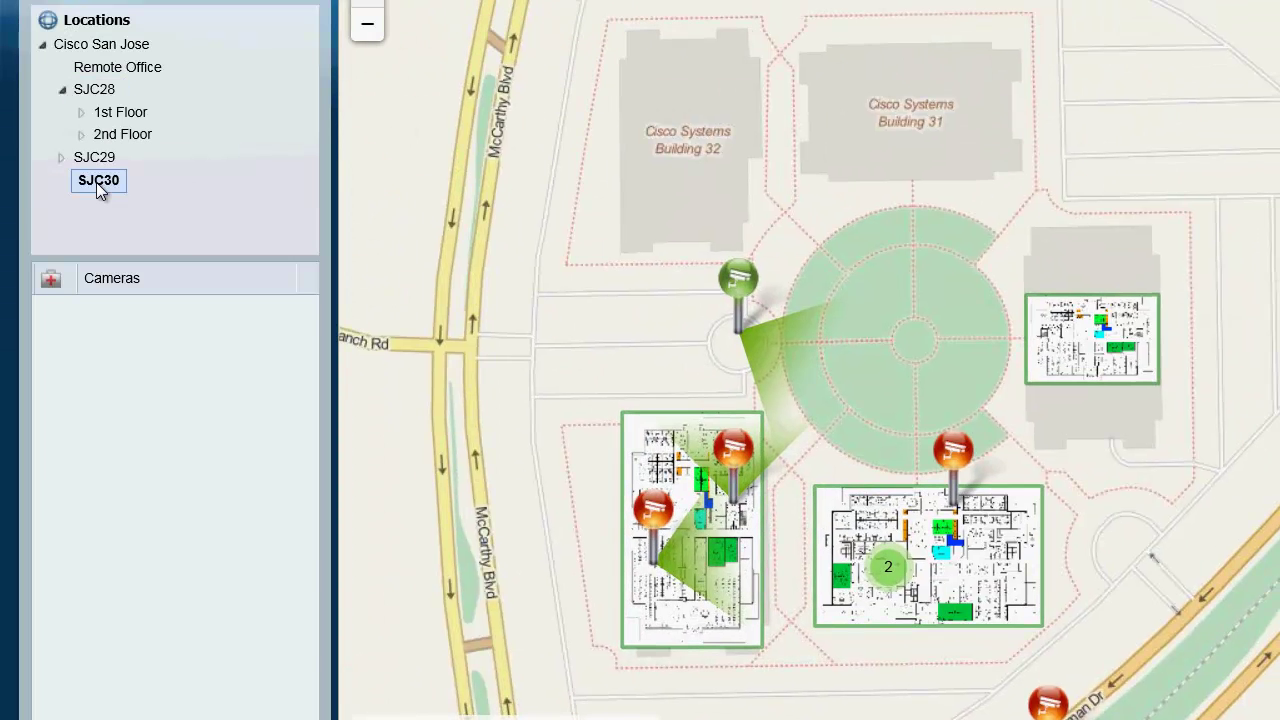
left_click(1116, 324)
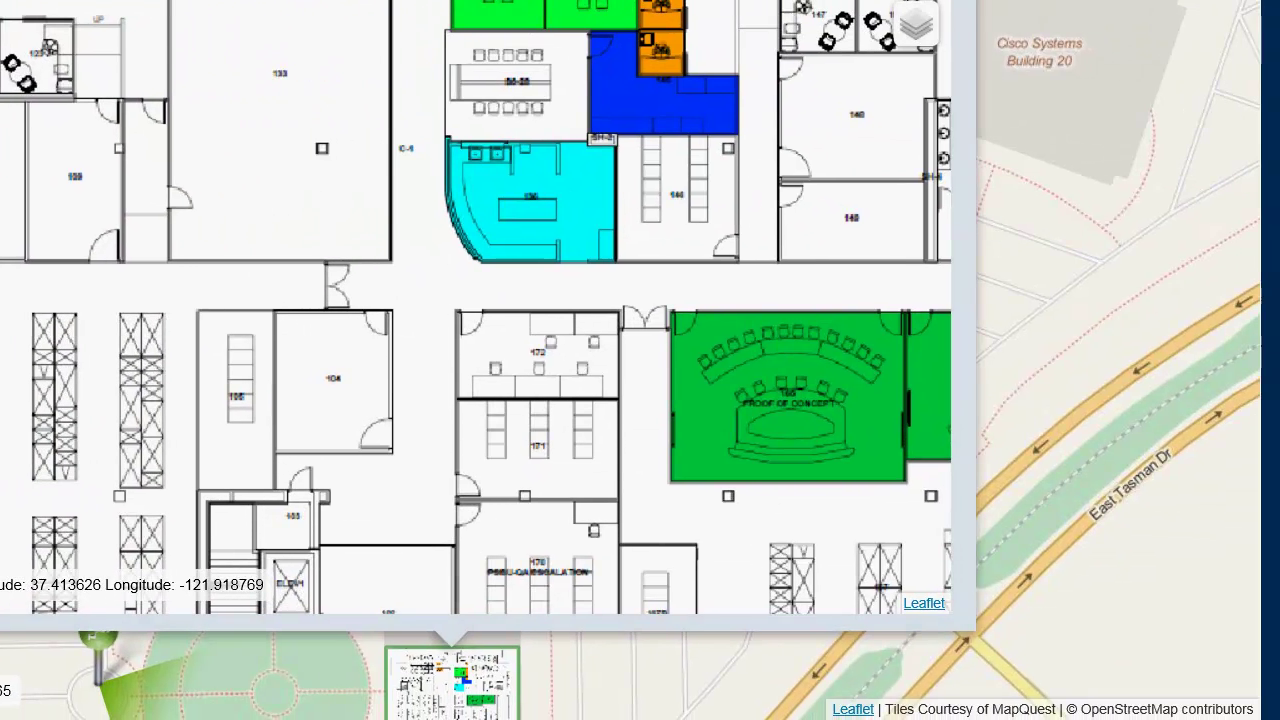
left_click(754, 397)
left_click_drag(754, 397, 742, 85)
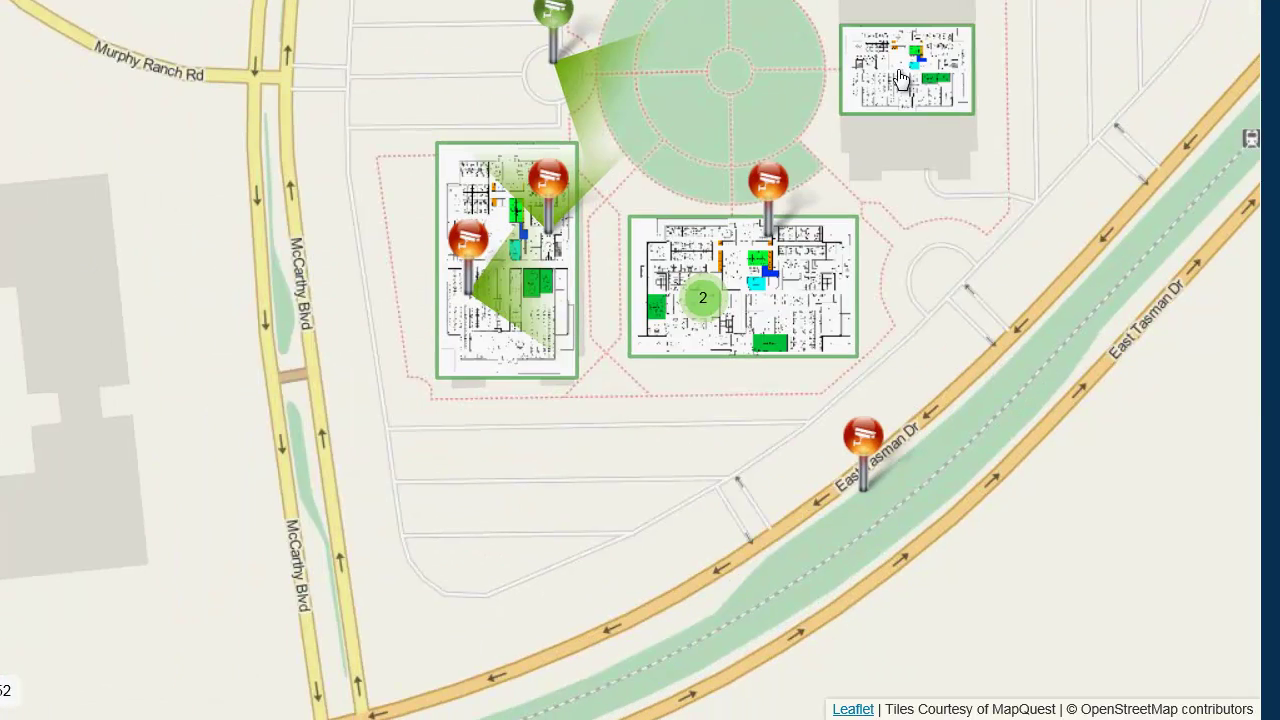
left_click_drag(906, 82, 527, 212)
left_click(527, 212)
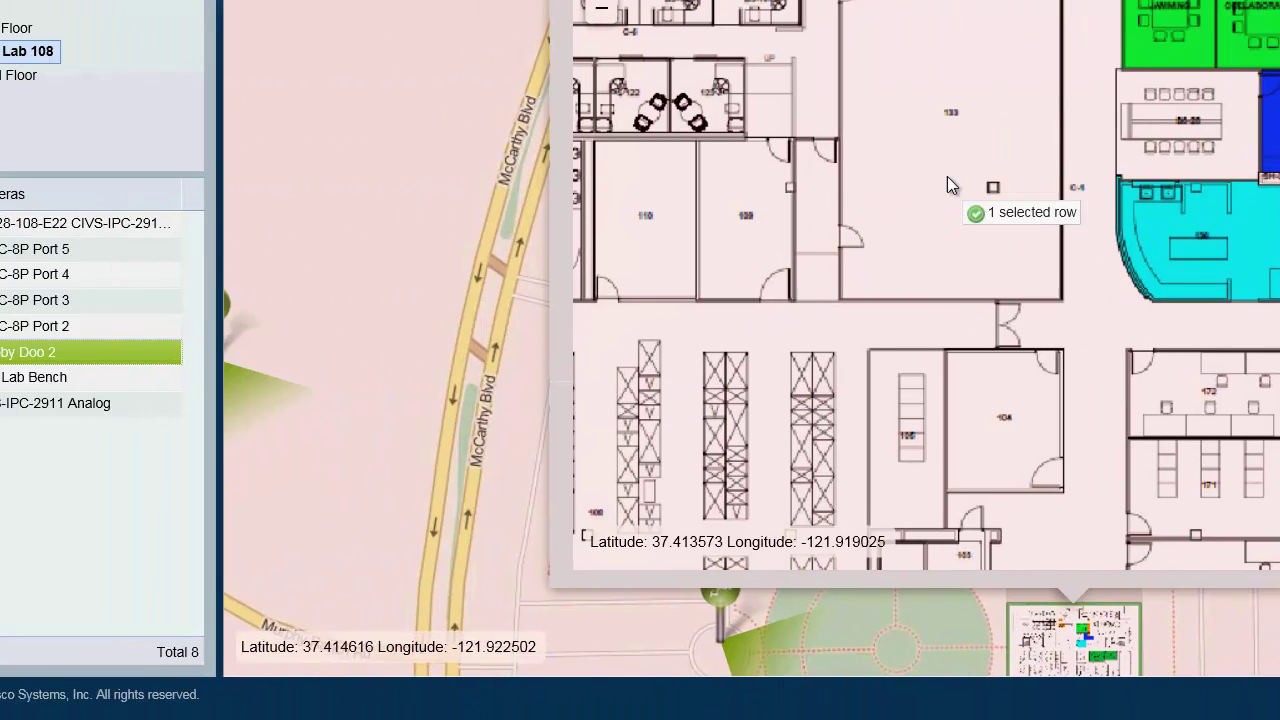
- Place Lab 108's Scooby Doo 2 camera in room 133 and its ESC Lab Bench camera beside the Proof of Concept room
left_click_drag(947, 176, 943, 180)
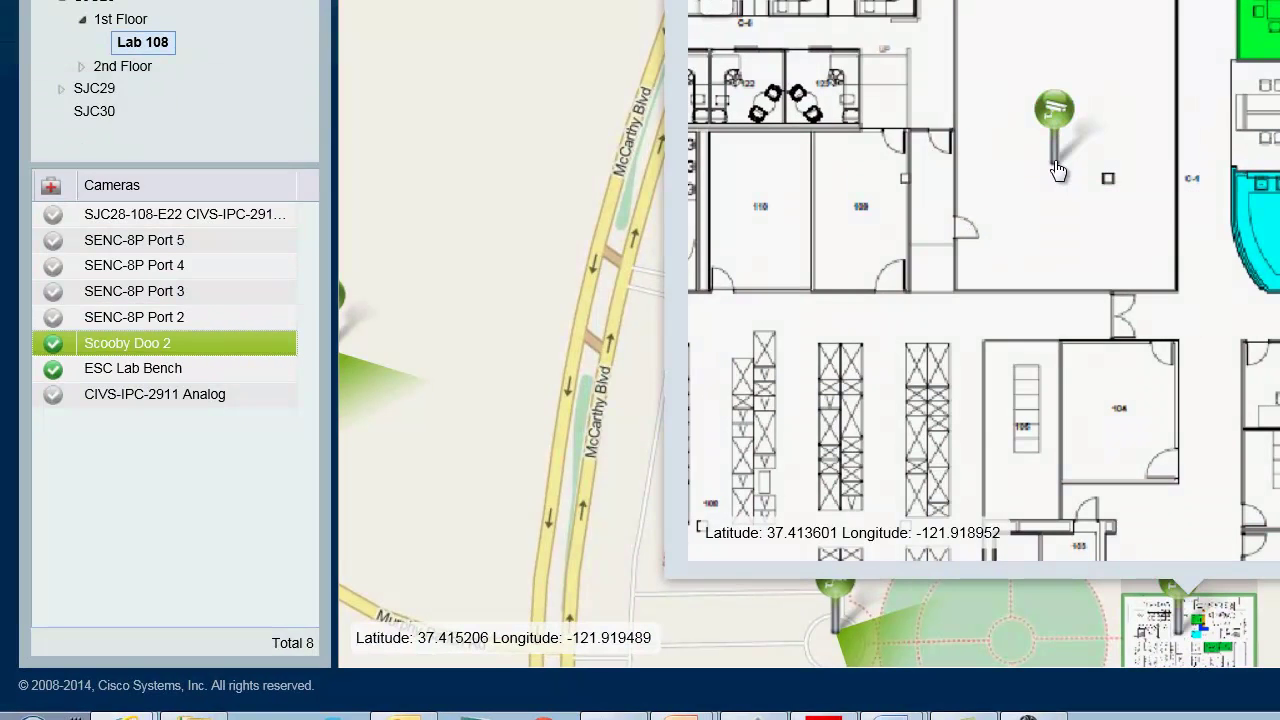
left_click(127, 372)
left_click_drag(127, 375, 1279, 330)
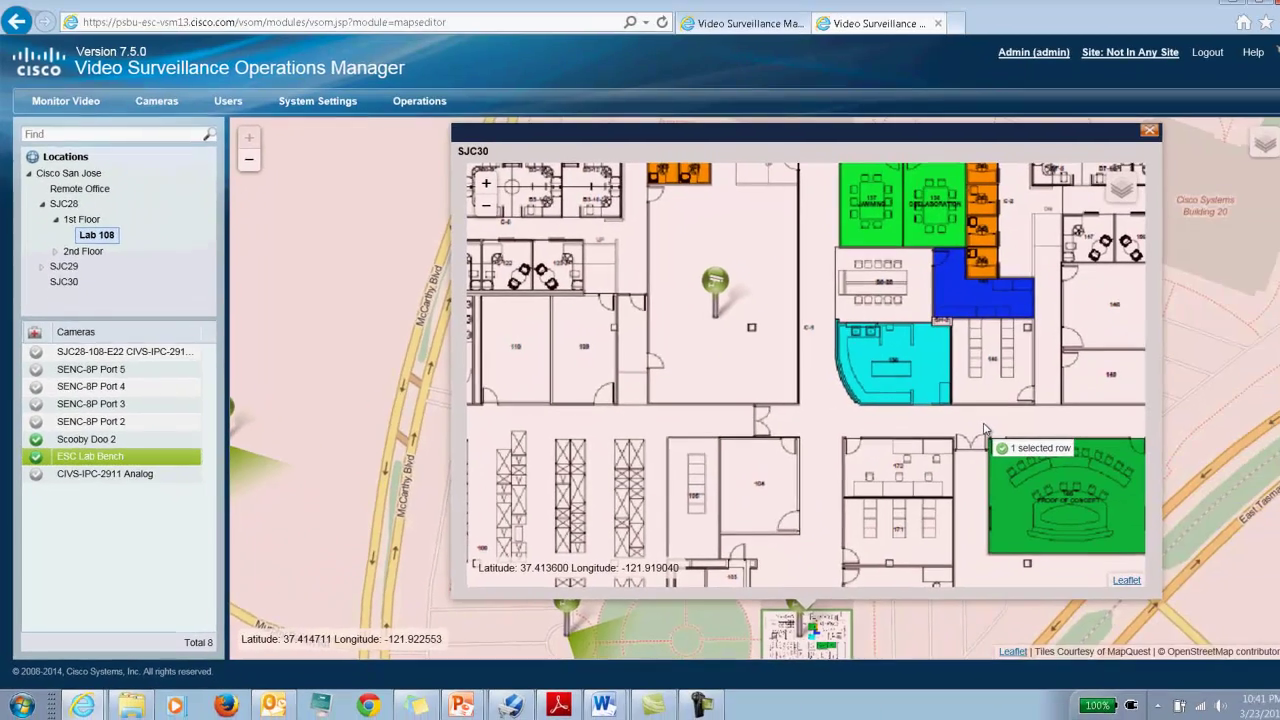
left_click_drag(983, 430, 983, 428)
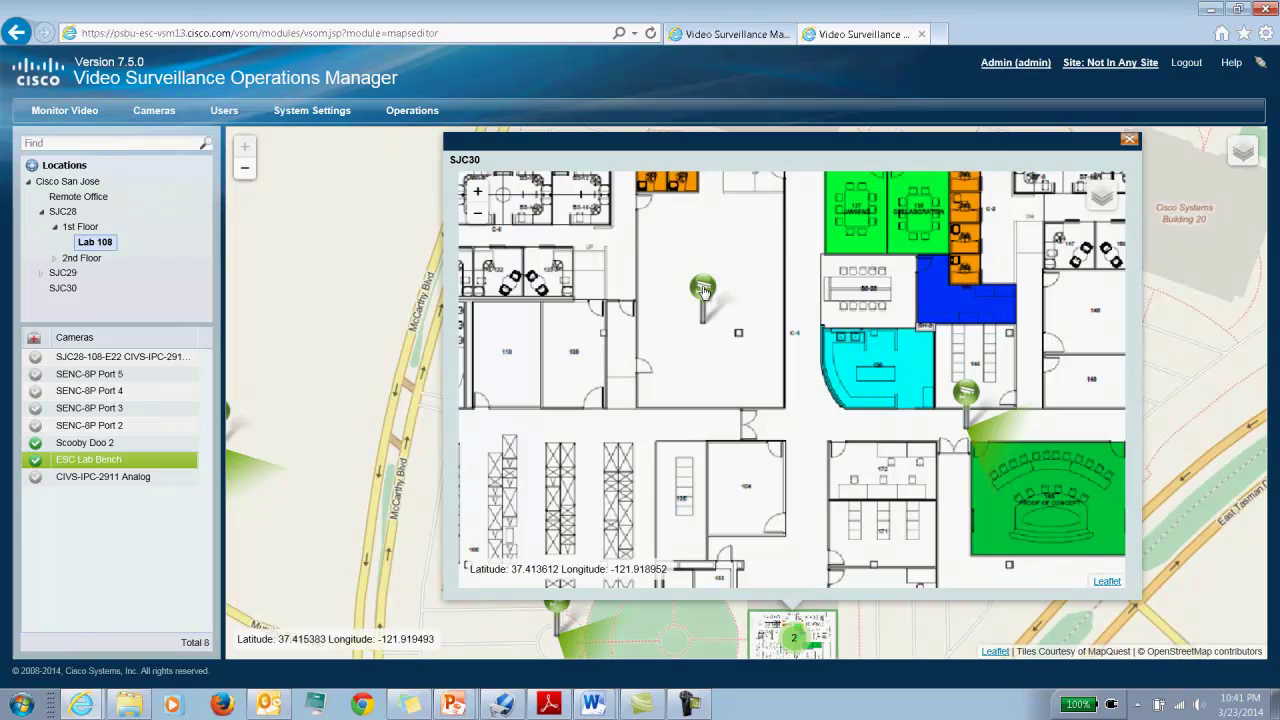
- Set the Scooby Doo 2 camera's orientation so its field of view faces east
left_click(703, 290)
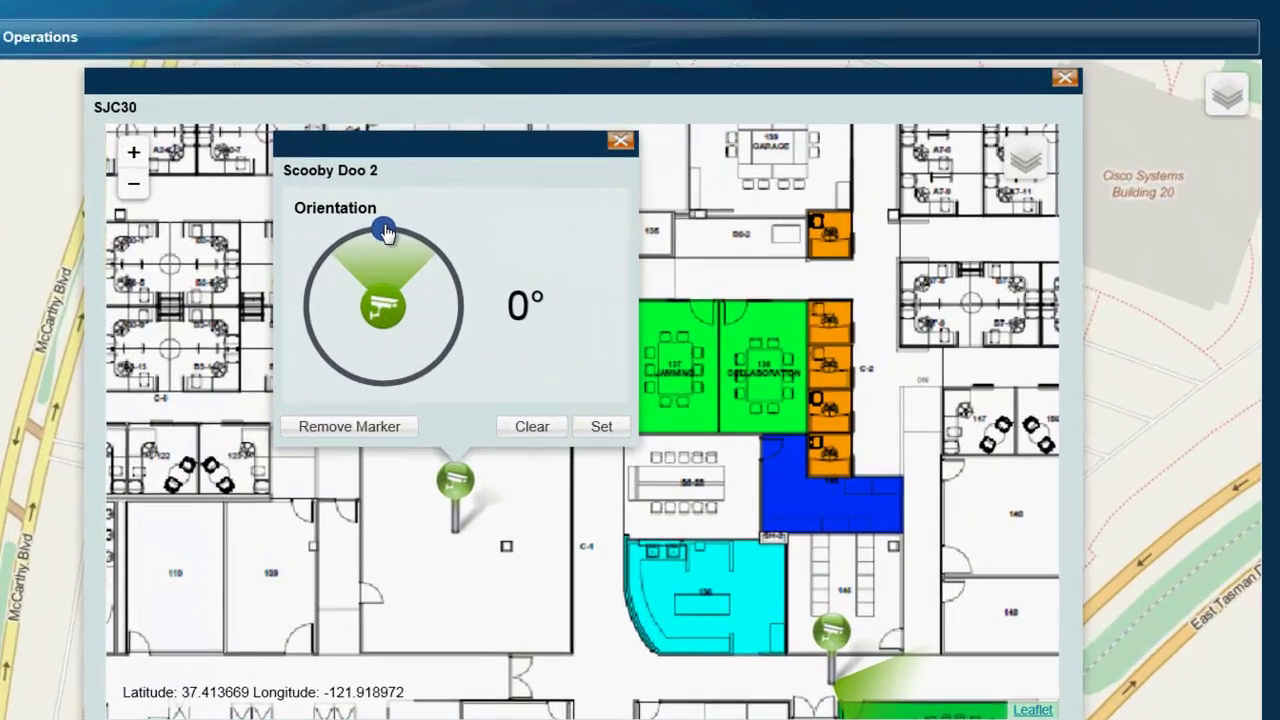
left_click_drag(384, 231, 424, 318)
left_click(563, 437)
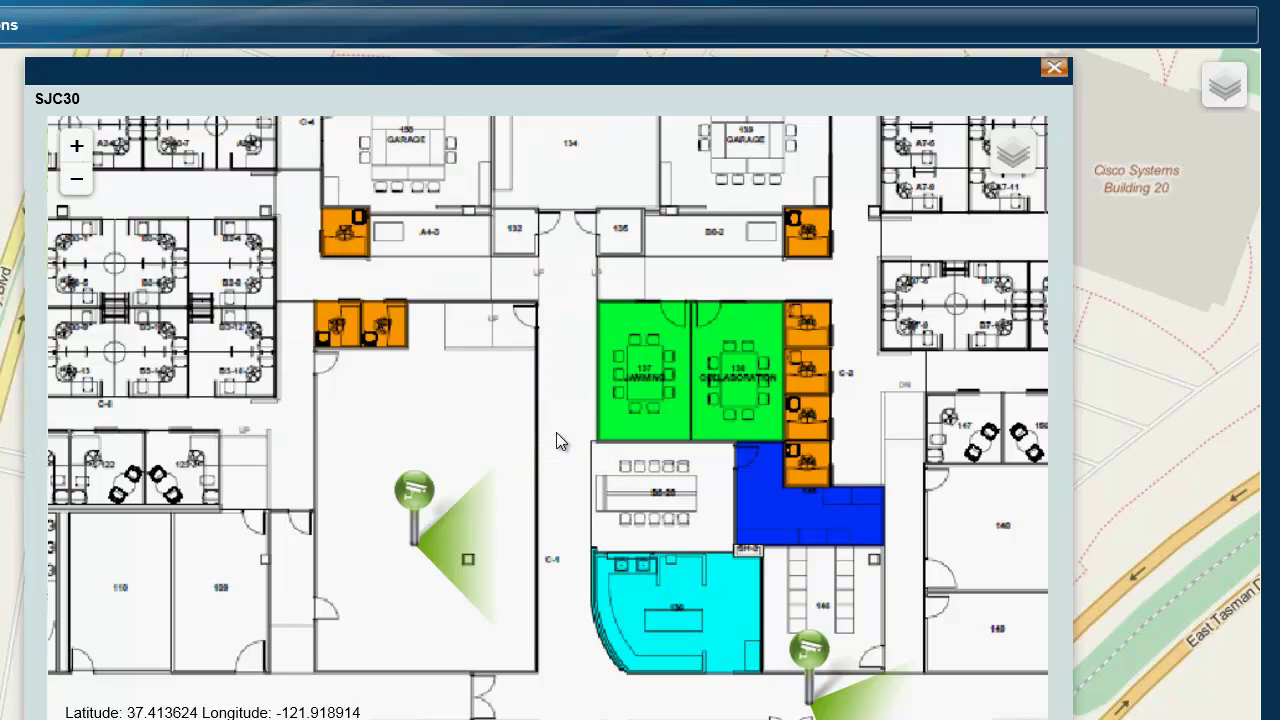
- Turn the ESC Lab Bench camera's orientation westward, toward the cyan room, and apply it
left_click(809, 650)
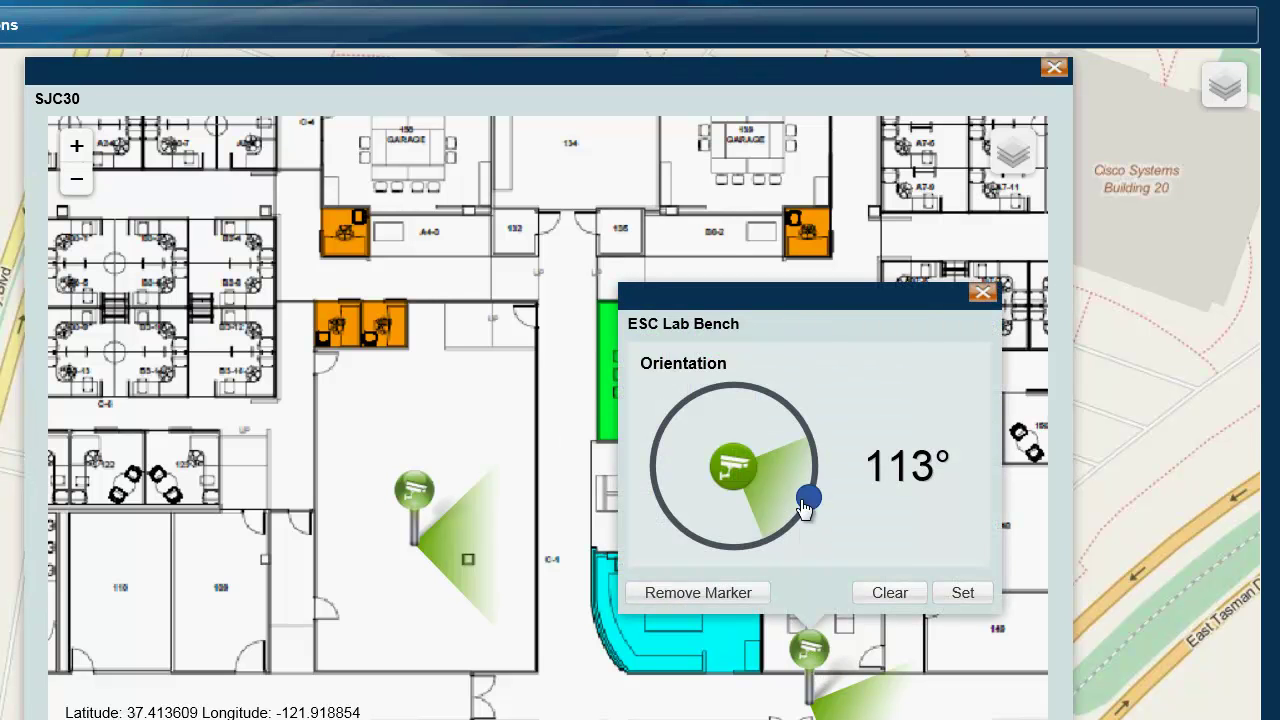
left_click_drag(811, 500, 667, 482)
left_click(960, 593)
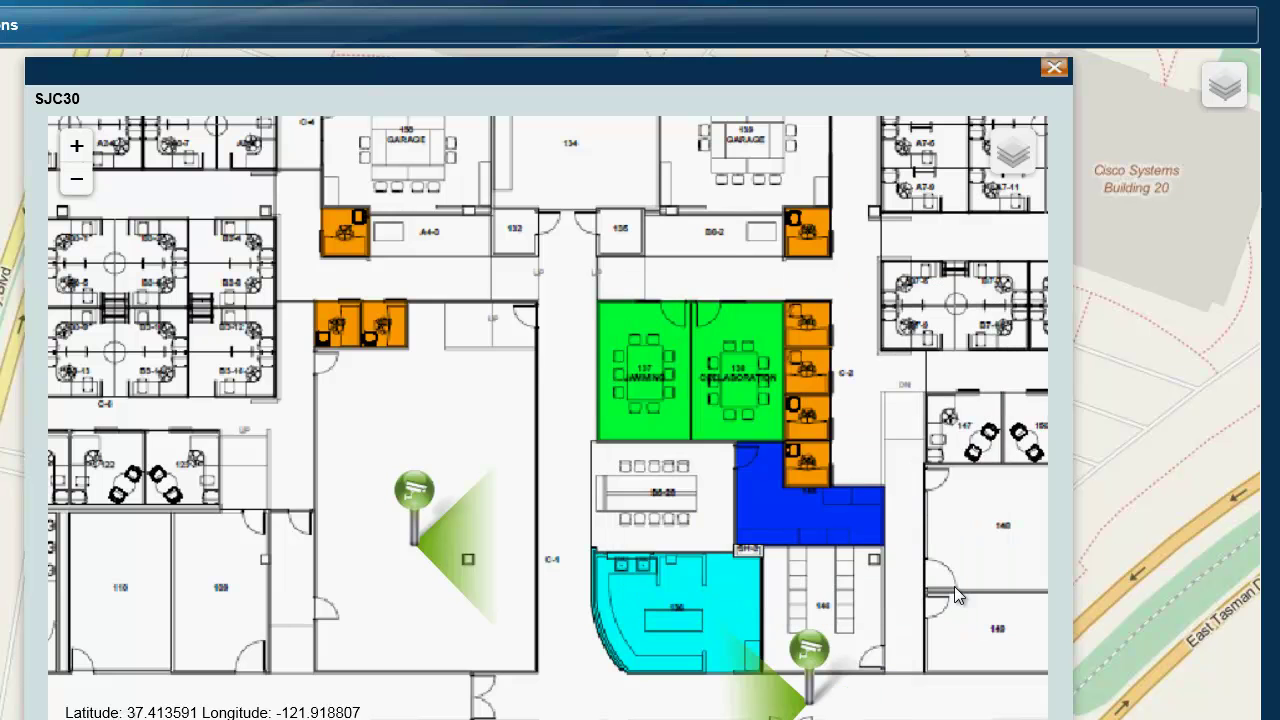
- Close SJC30's floor plan and bring the campus buildings with all their floor plan layers and cameras into view
left_click(1053, 70)
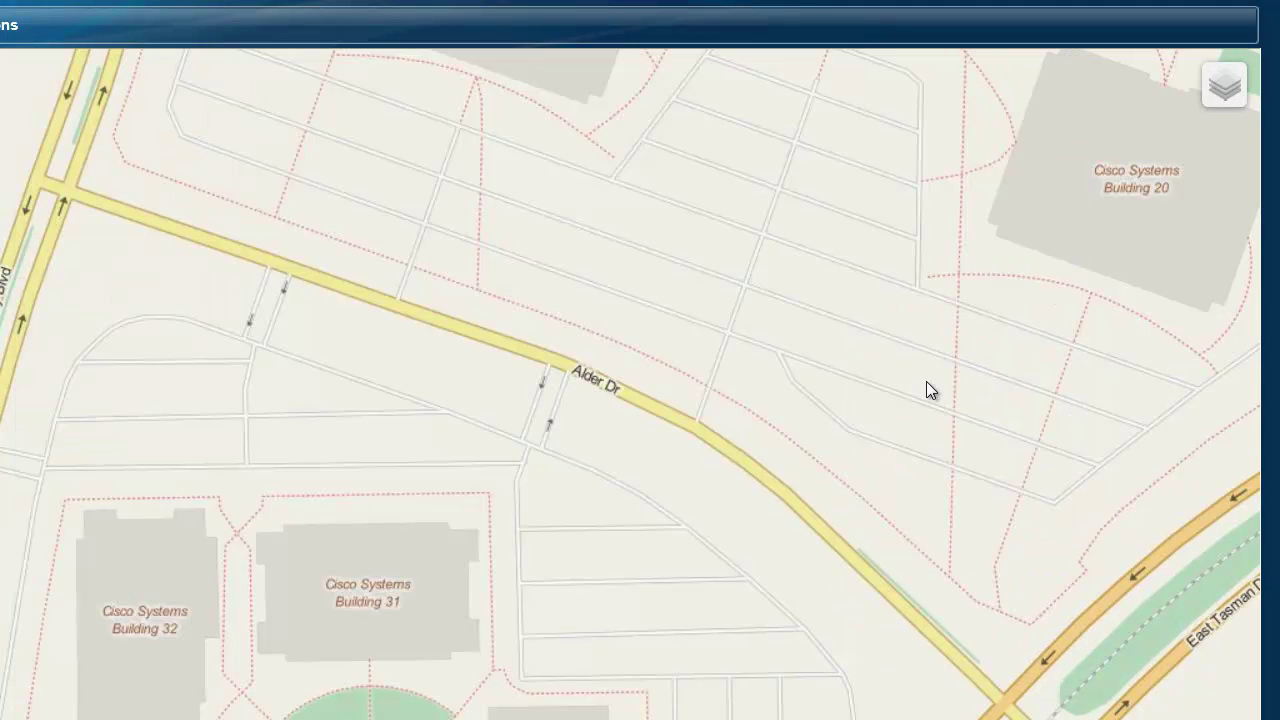
left_click_drag(926, 391, 918, 169)
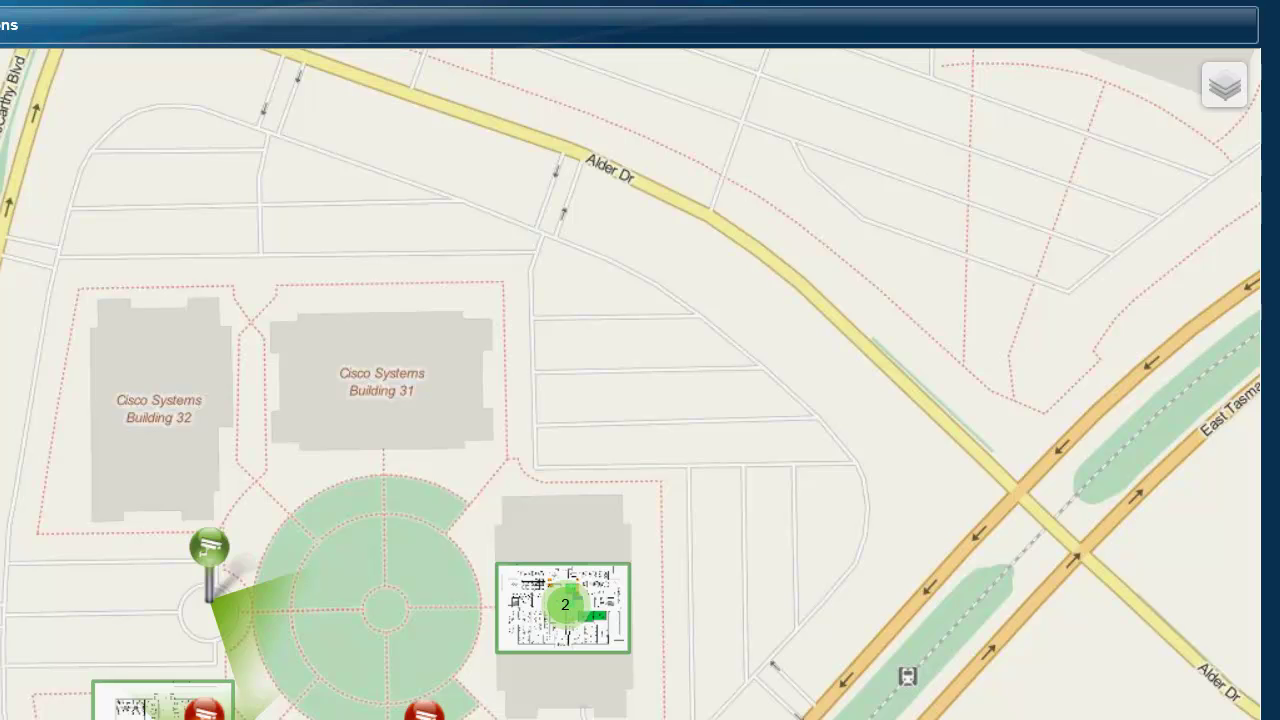
scroll(479, 447, "down", 1)
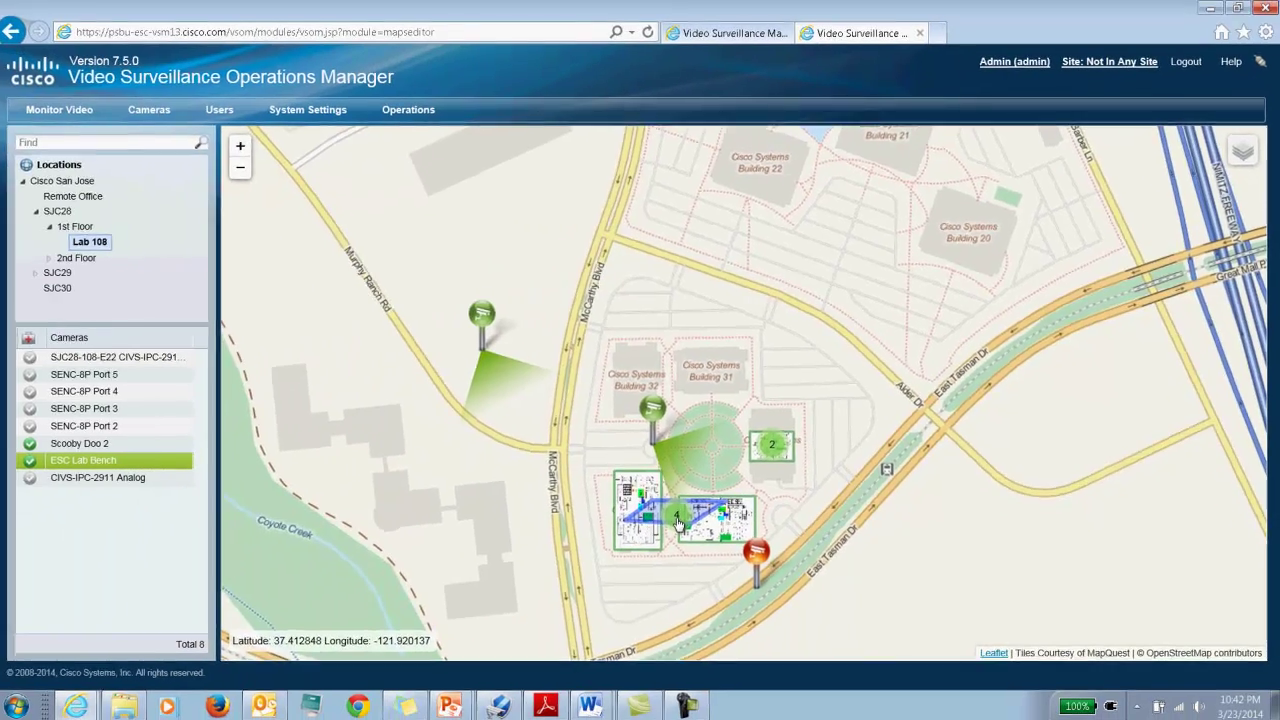
left_click(383, 637)
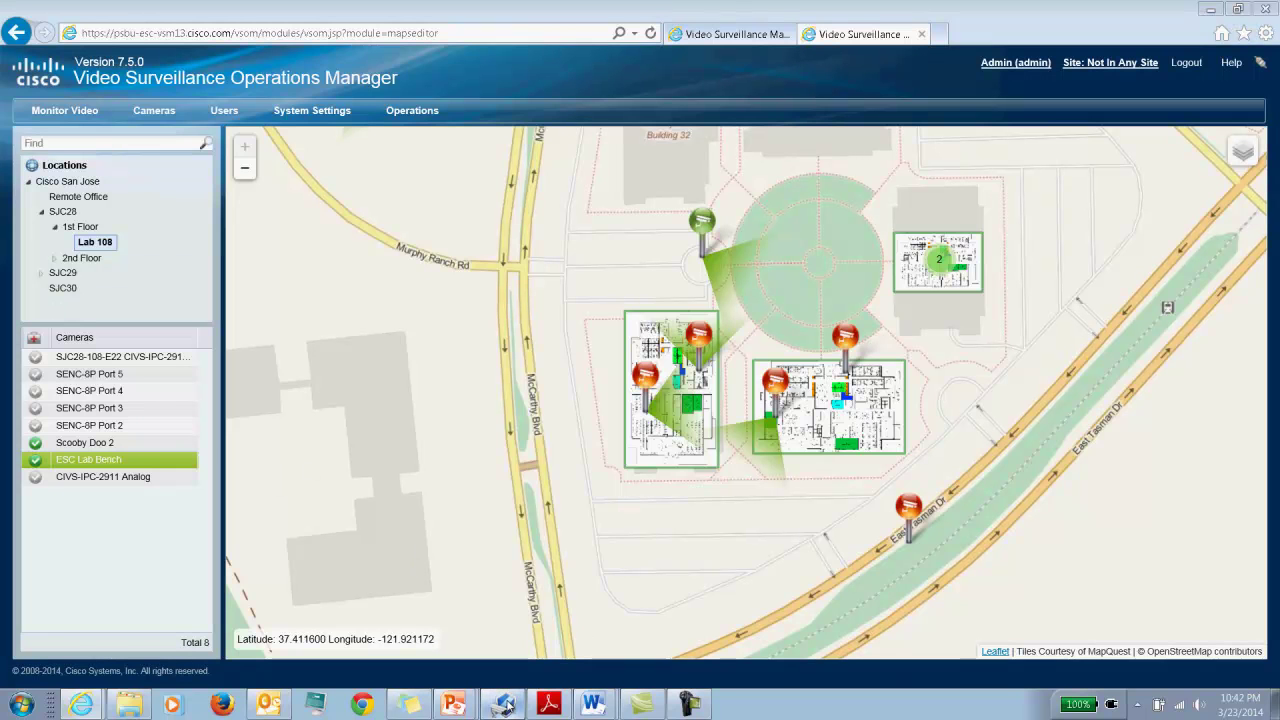
- Switch to Safety and Security Desktop, open its map workspace and enlarge the map area above the alerts list
left_click(504, 705)
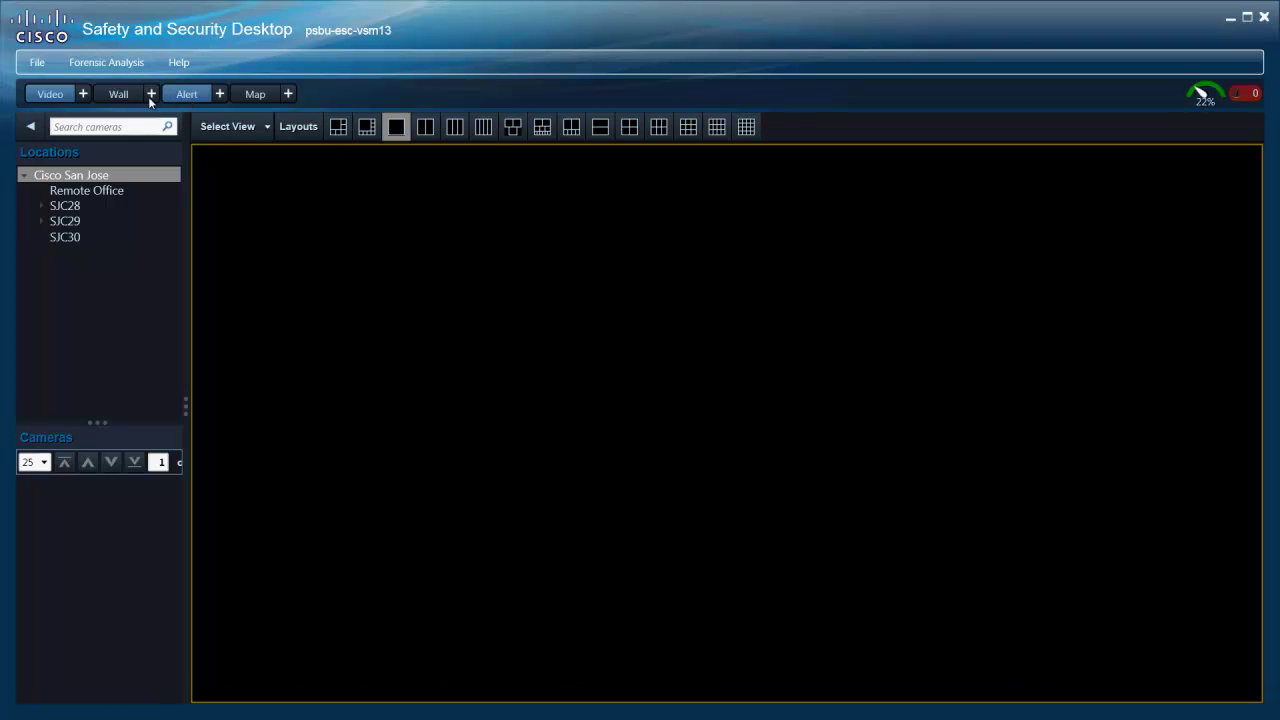
left_click(255, 95)
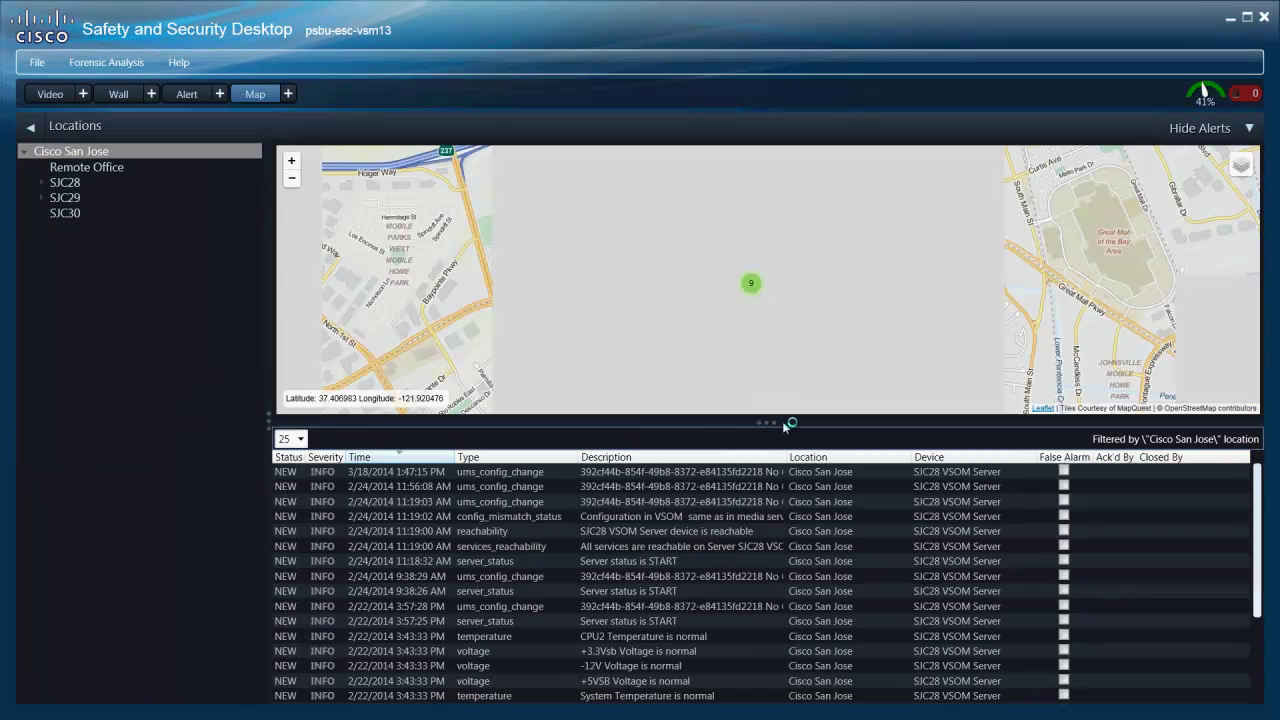
left_click_drag(775, 422, 803, 630)
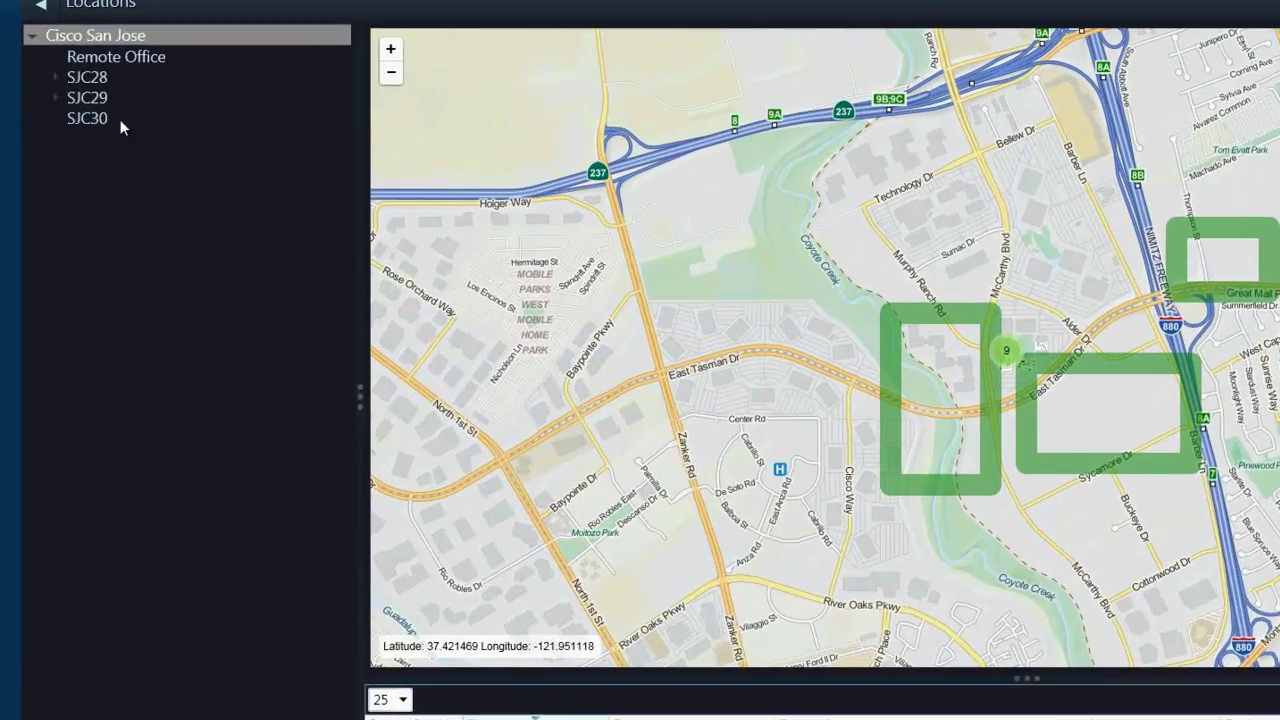
- Go to the SJC30 location and bring its floor plan into view on the map
left_click(88, 120)
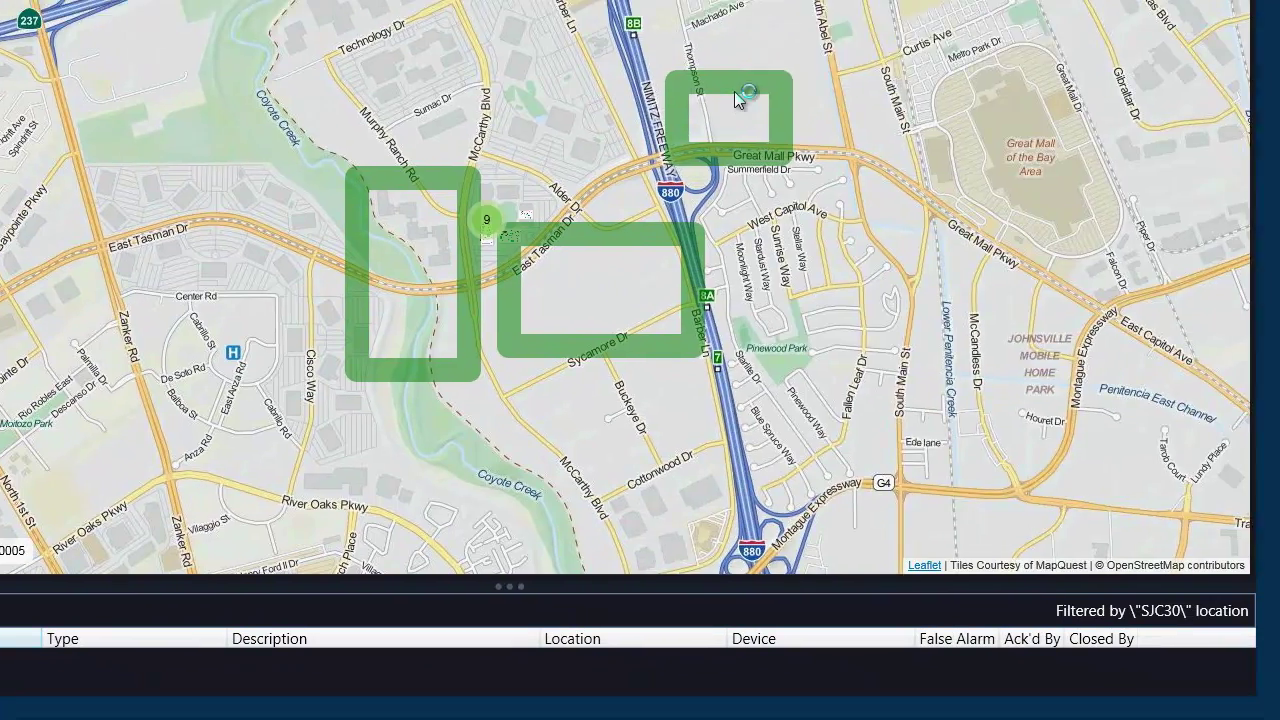
scroll(1279, 206, "up", 5)
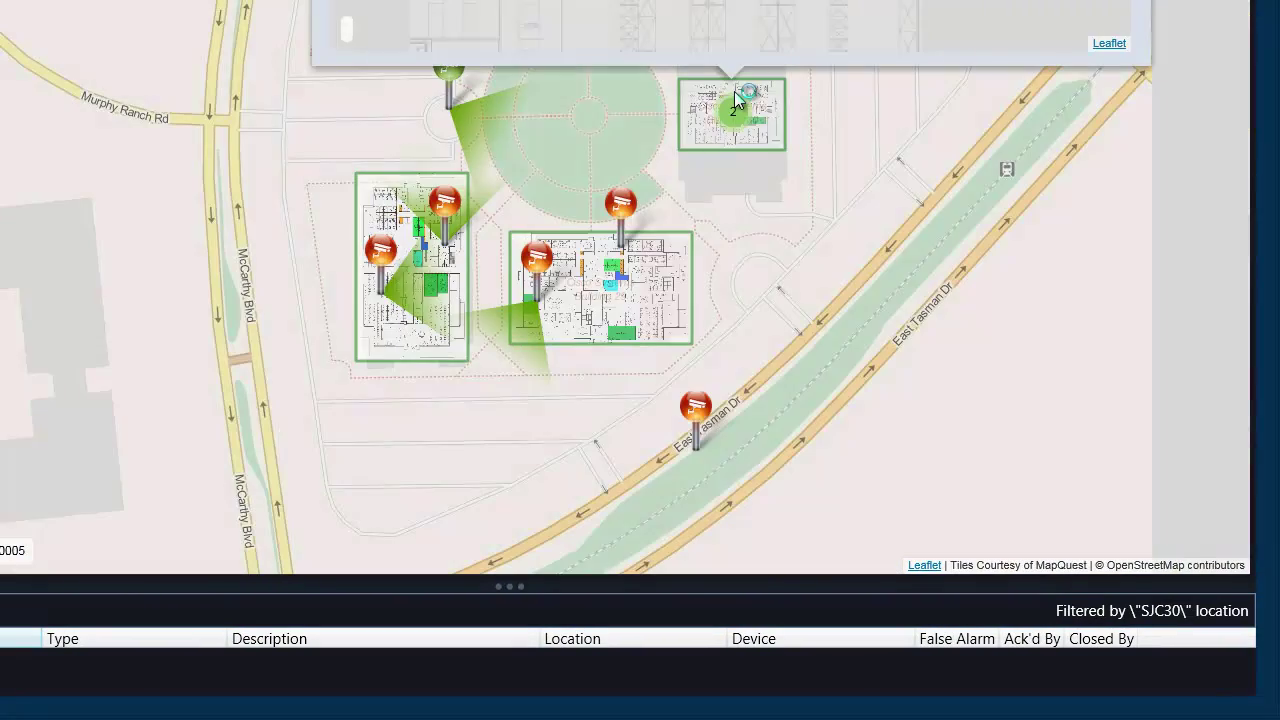
mouse_move(844, 264)
left_mouse_down()
mouse_move(841, 392)
mouse_move(807, 570)
left_mouse_up()
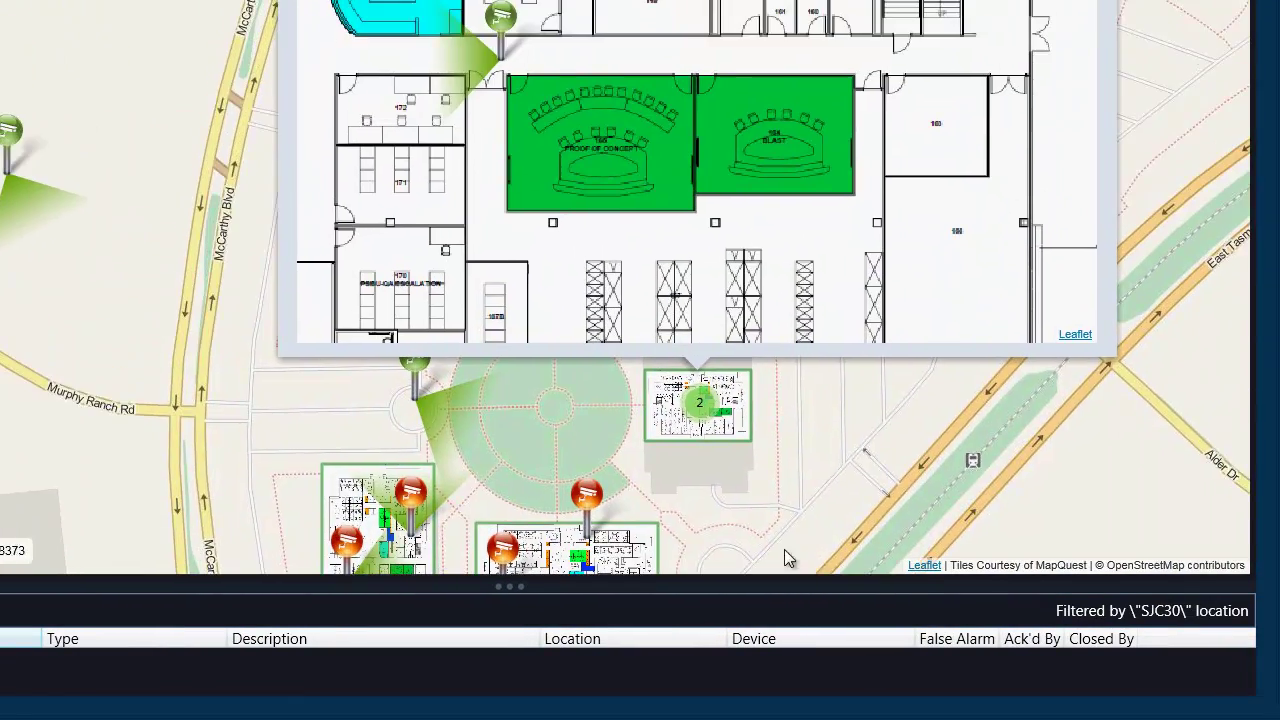
- Preview the Scooby Doo 2 camera's live video from SJC30's camera cluster and close the open floor plan
left_click(718, 423)
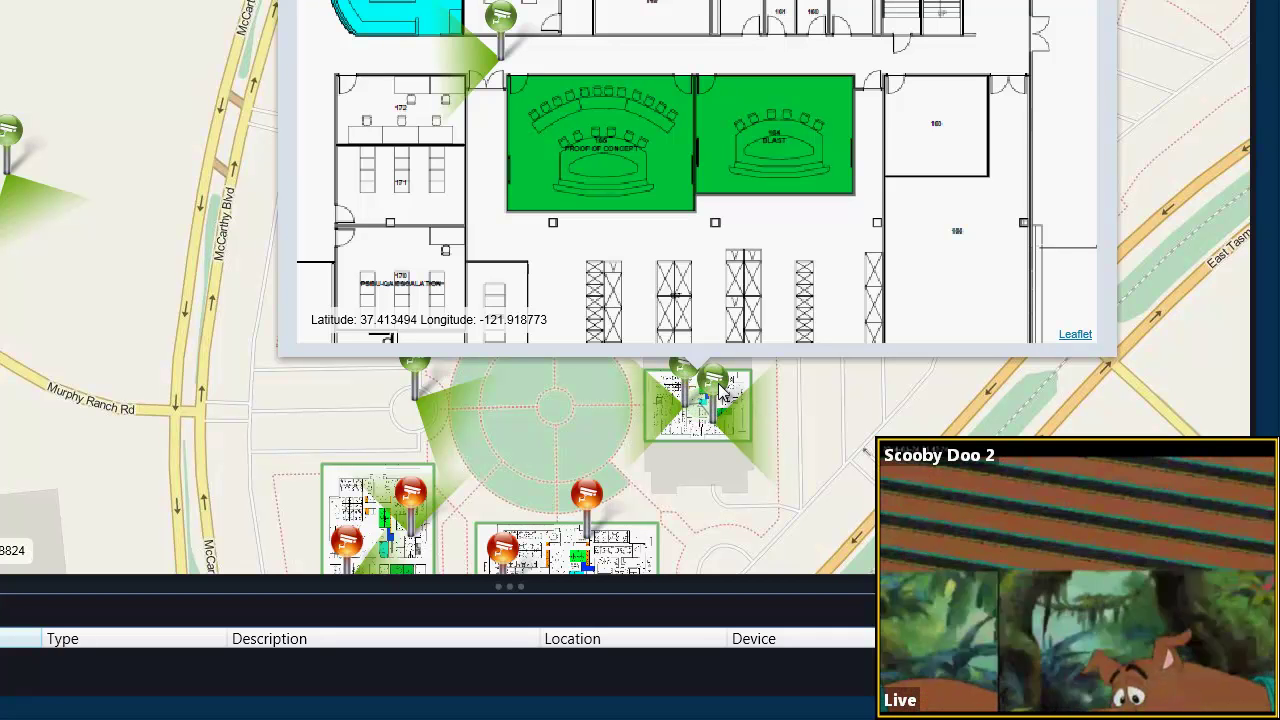
left_click(792, 395)
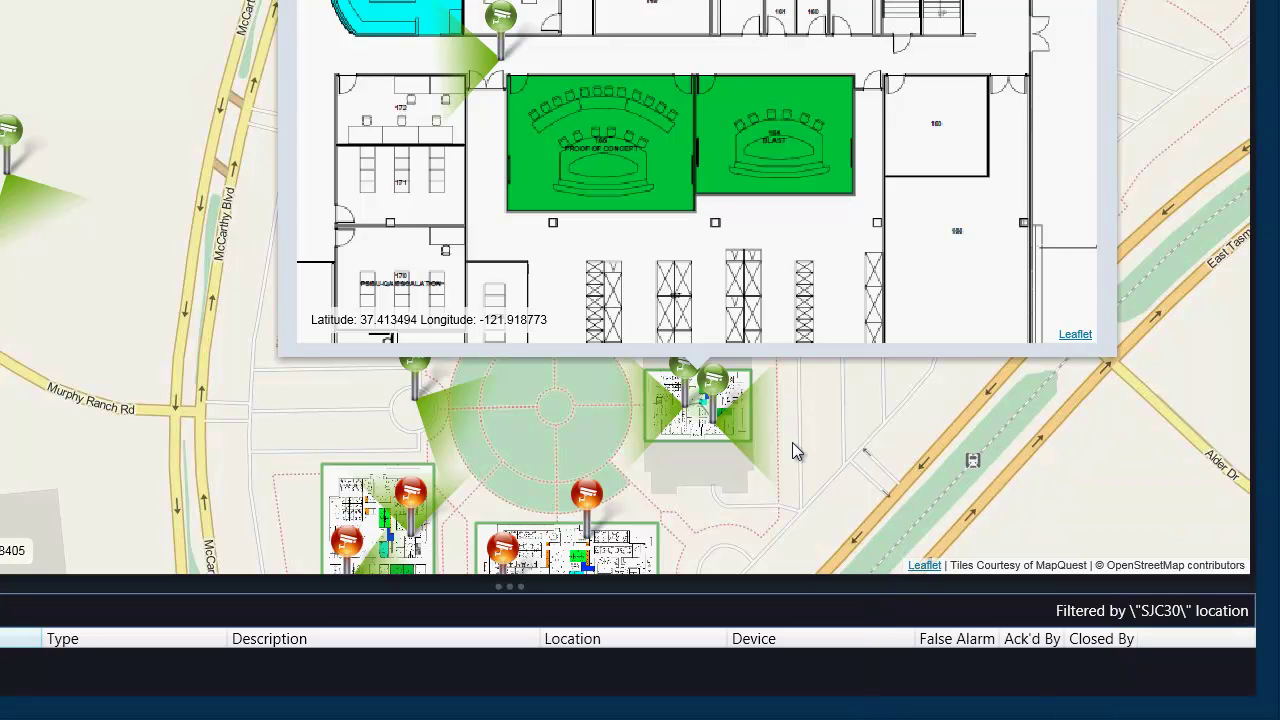
left_click(1201, 149)
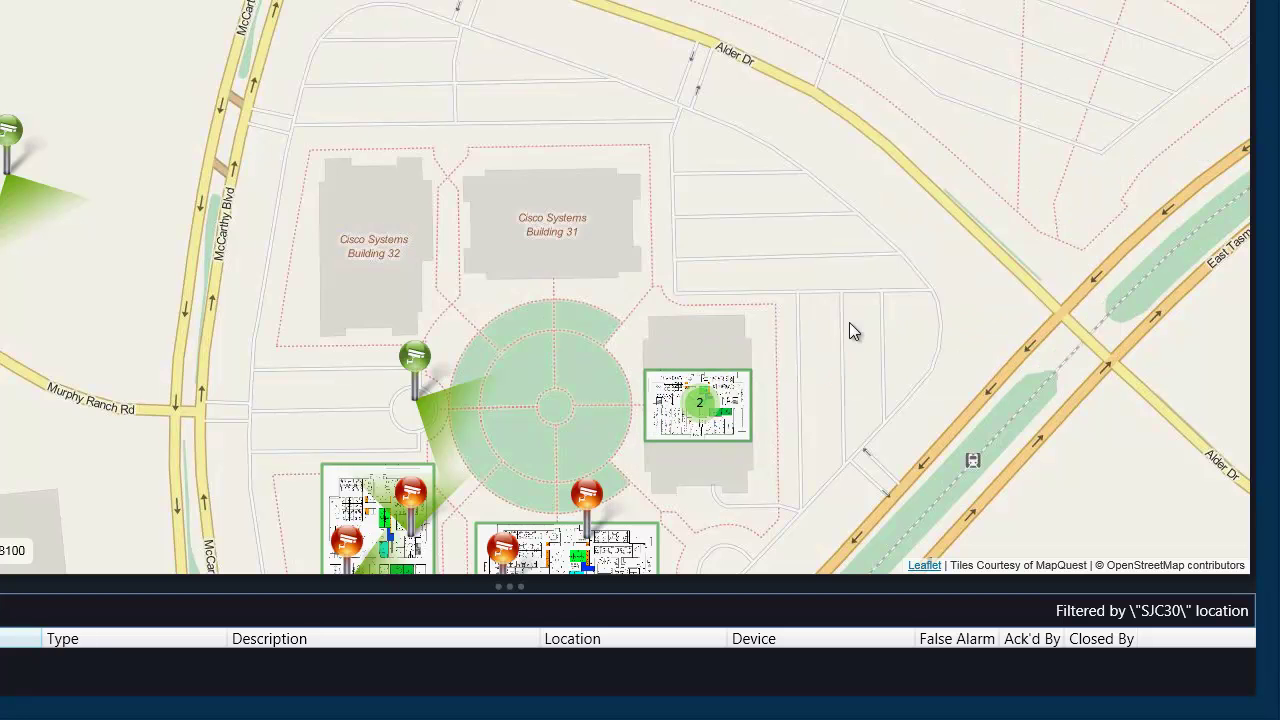
- Preview Scooby Doo 2's live video again from the campus map, dismiss it and expand SJC30's camera cluster
left_click(700, 412)
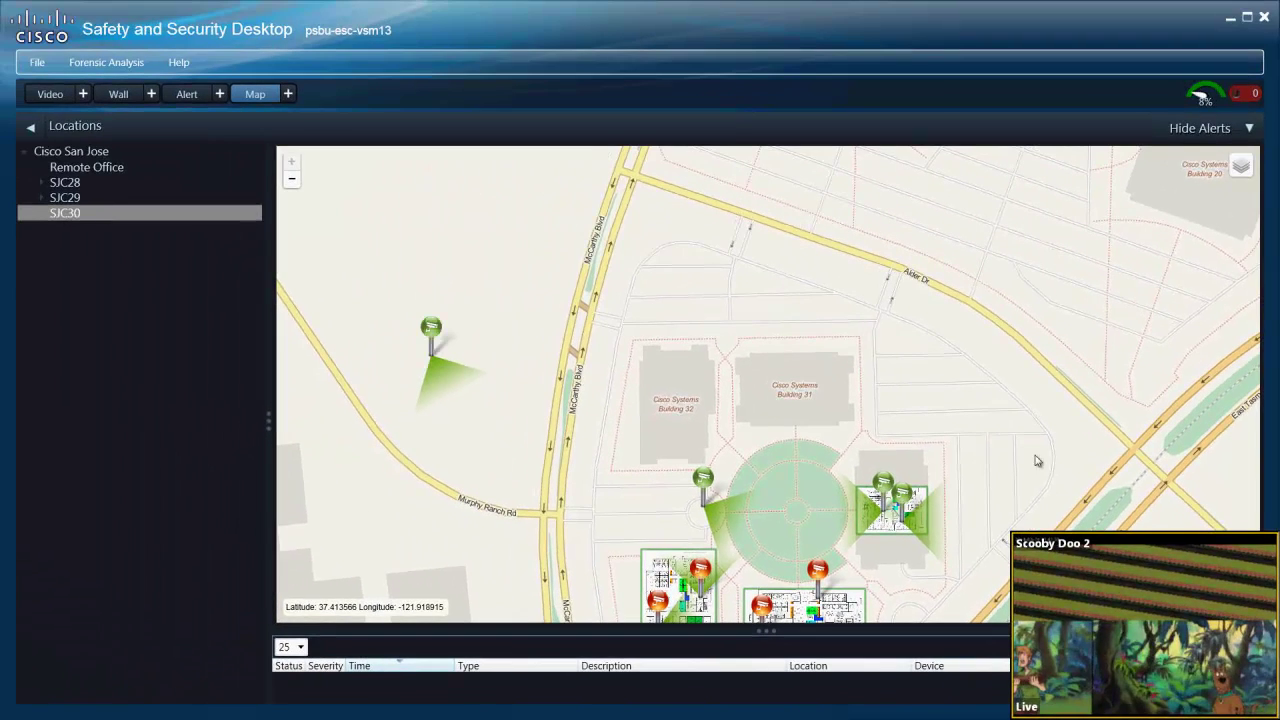
left_click(1003, 431)
left_click(921, 504)
mouse_move(812, 462)
left_mouse_down()
mouse_move(817, 699)
mouse_move(776, 294)
left_mouse_up()
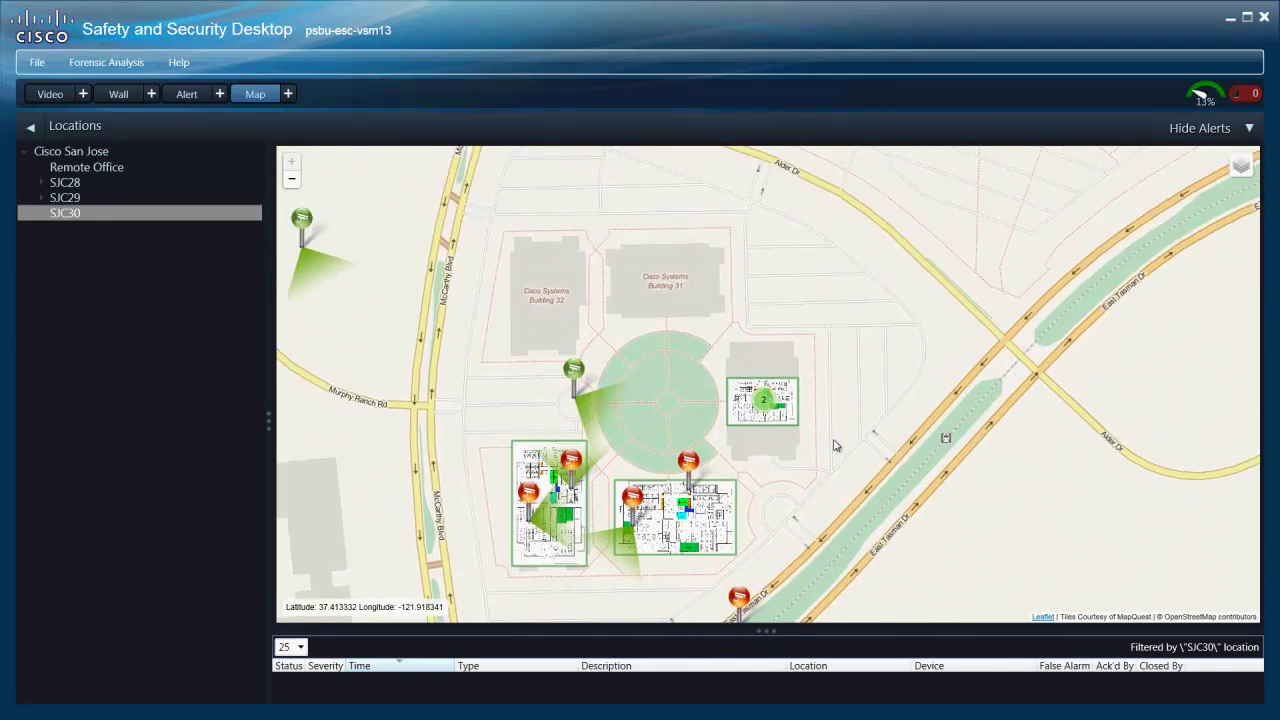
left_click_drag(869, 350, 834, 438)
left_click(765, 403)
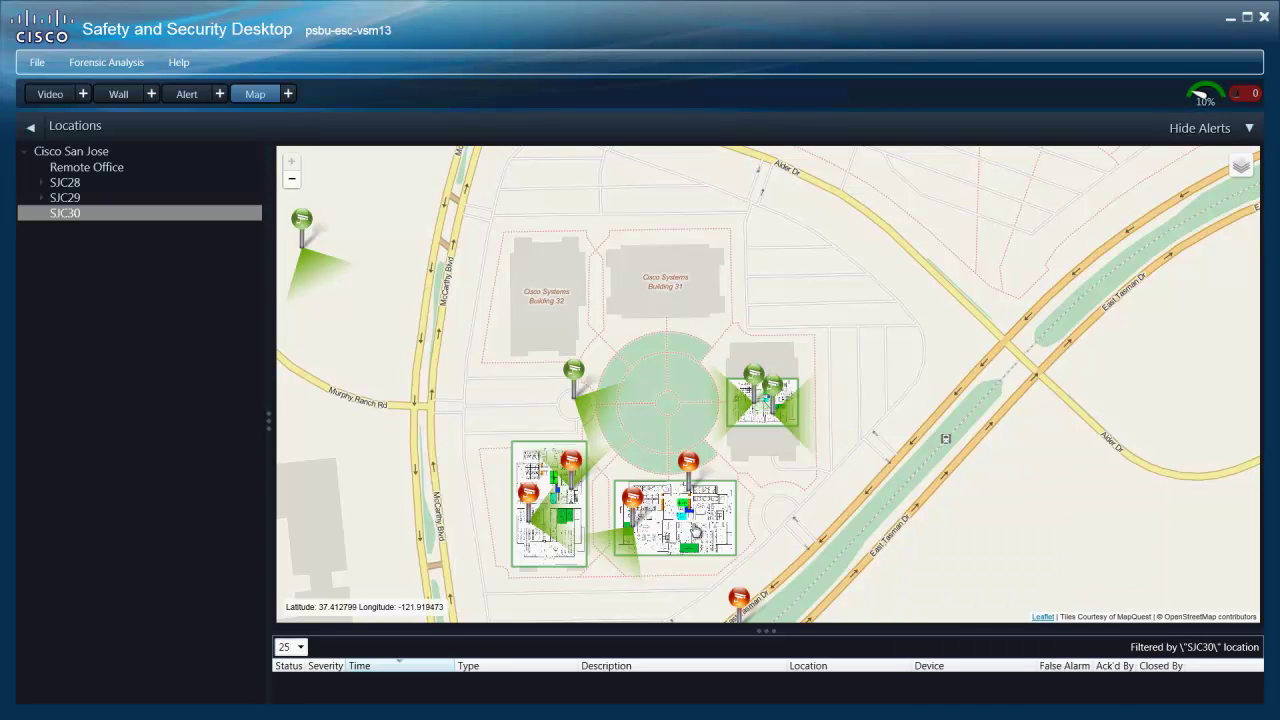
- Open SJC29's floor plan from the campus map, examine its rooms and close it
left_click(693, 528)
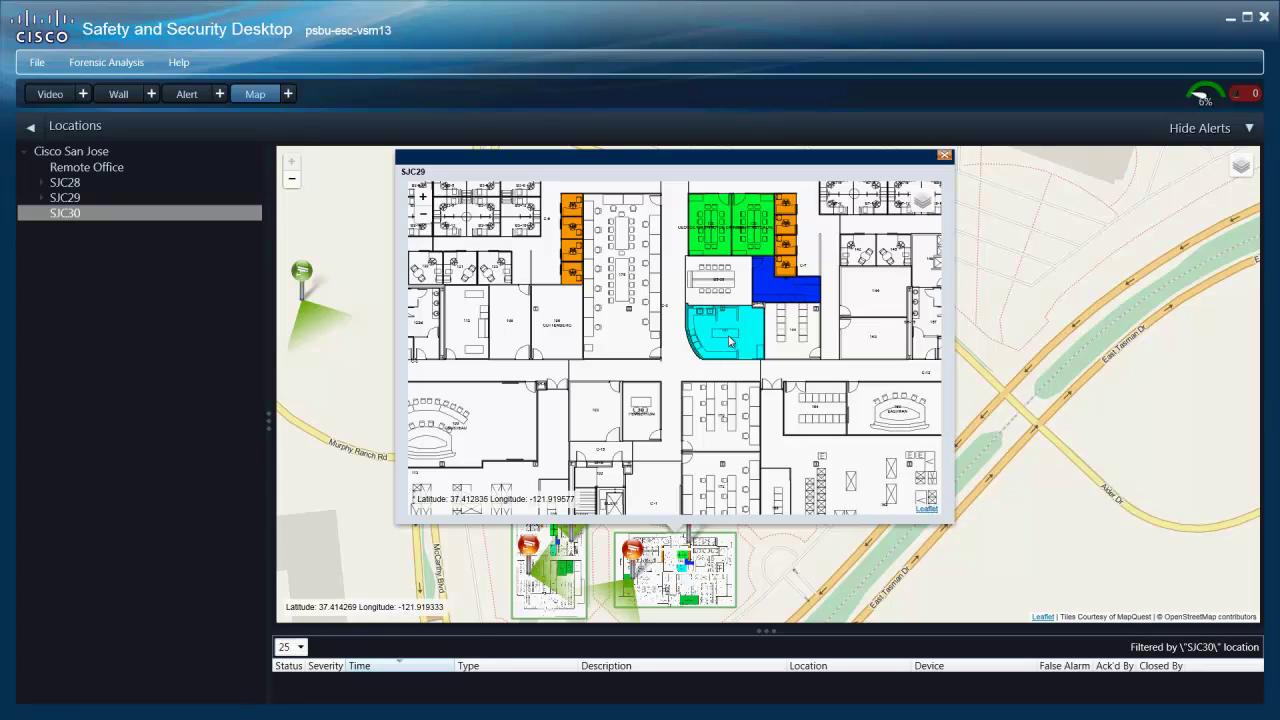
mouse_move(1047, 273)
left_mouse_down()
mouse_move(1063, 365)
mouse_move(1058, 277)
left_mouse_up()
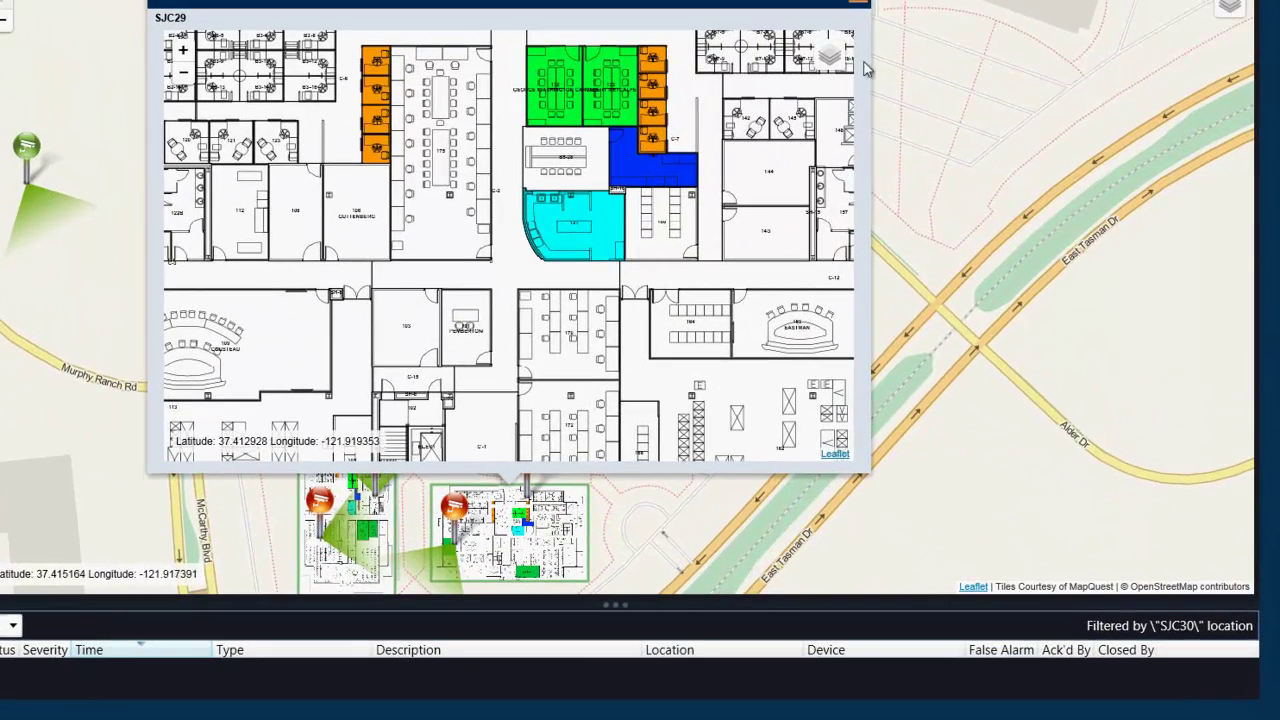
left_click_drag(913, 359, 963, 425)
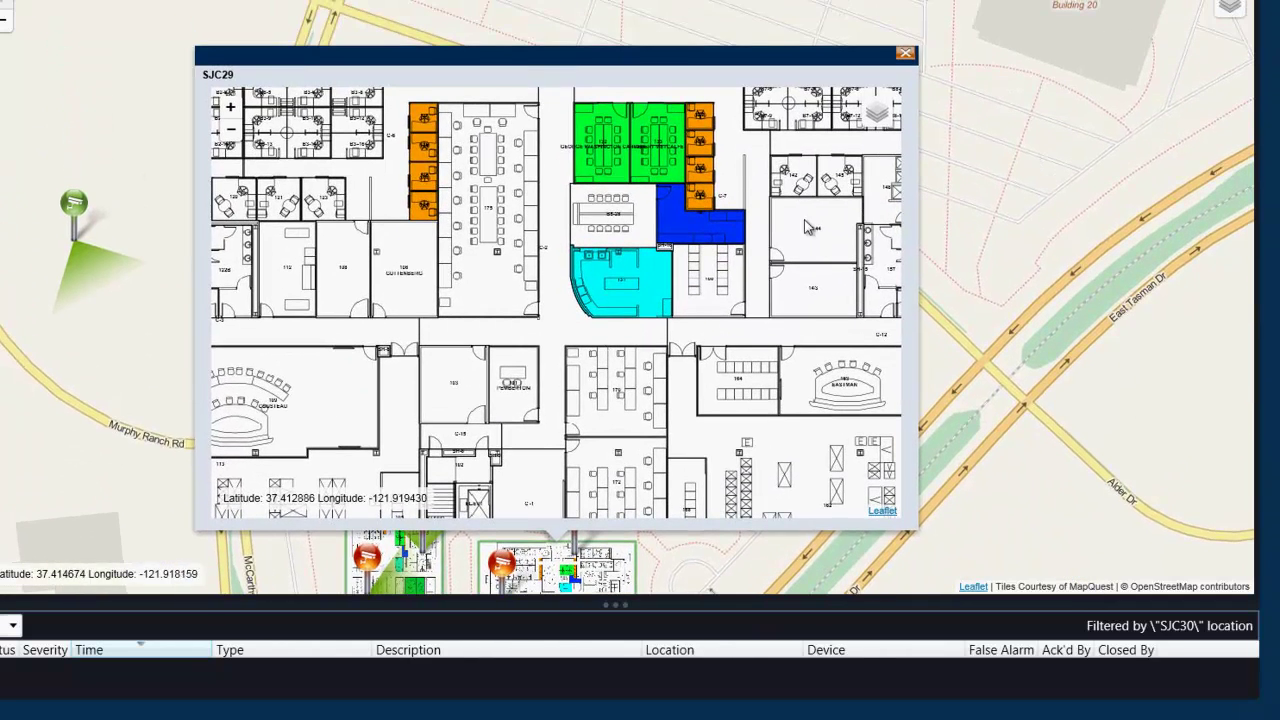
left_click(907, 56)
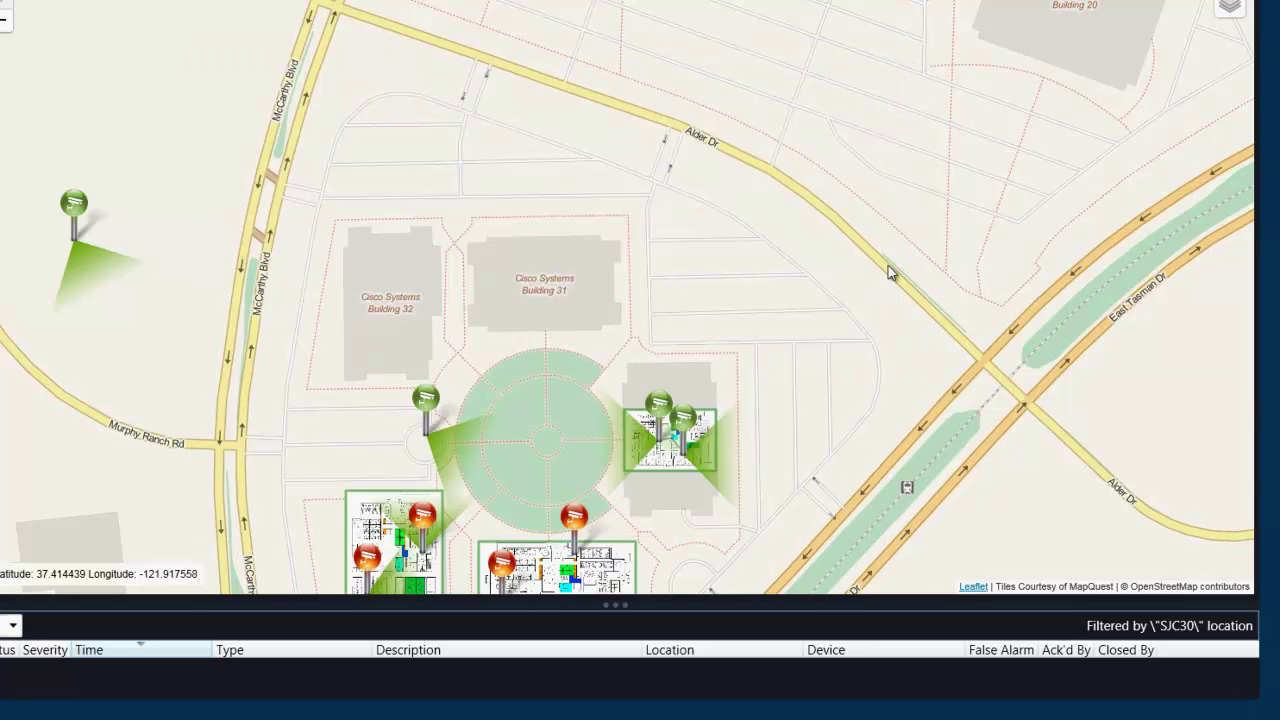
- Open SJC30's floor plan from the campus map and bring up the ESC Lab Bench camera's options
left_click_drag(889, 271, 874, 125)
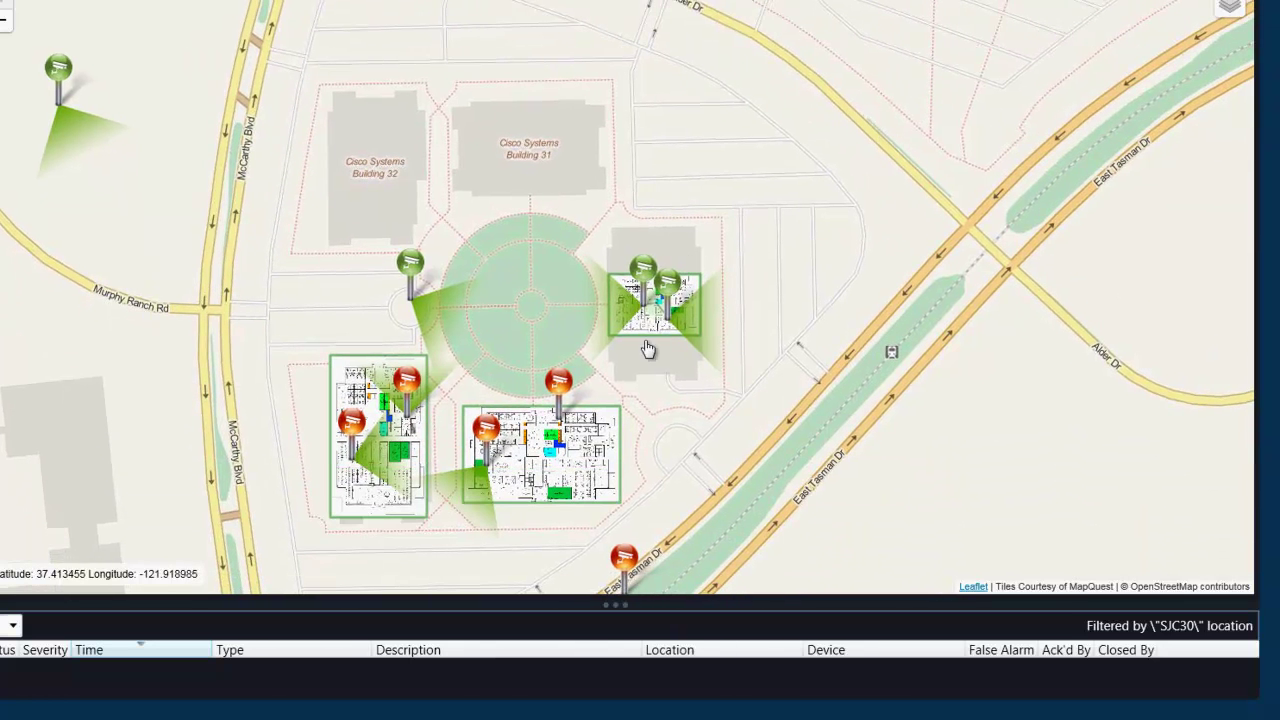
left_click(648, 328)
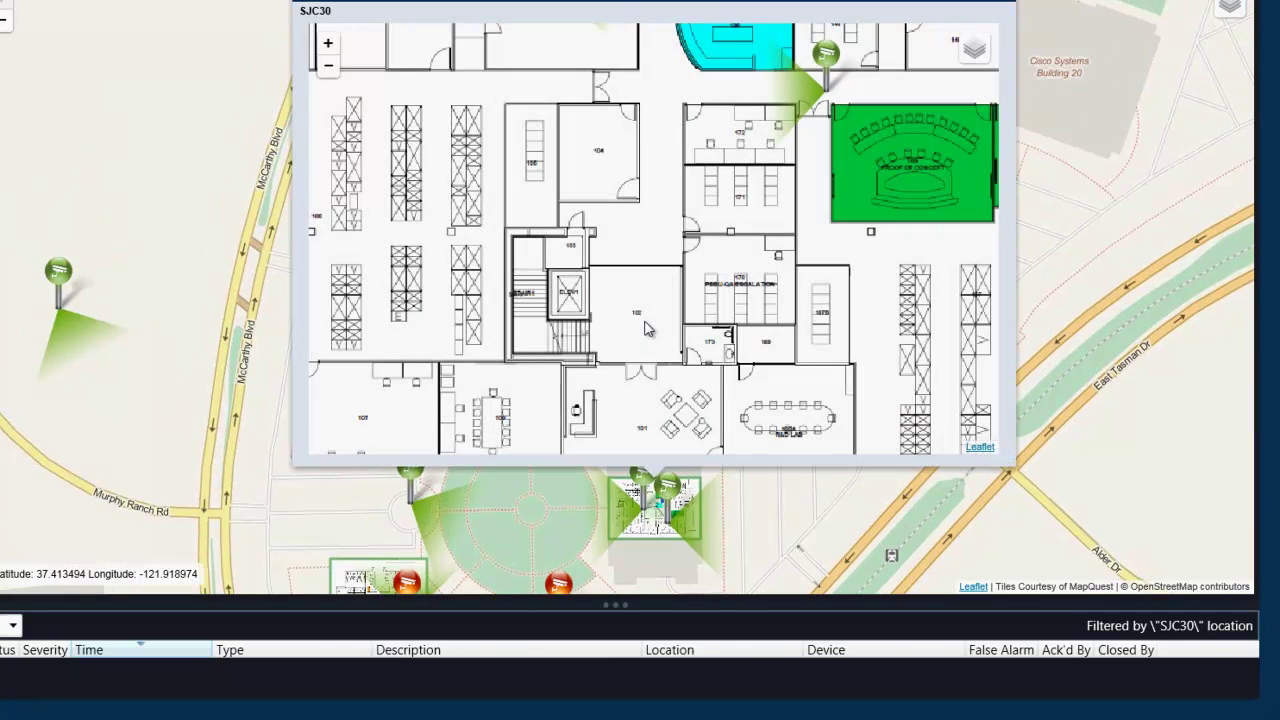
mouse_move(828, 62)
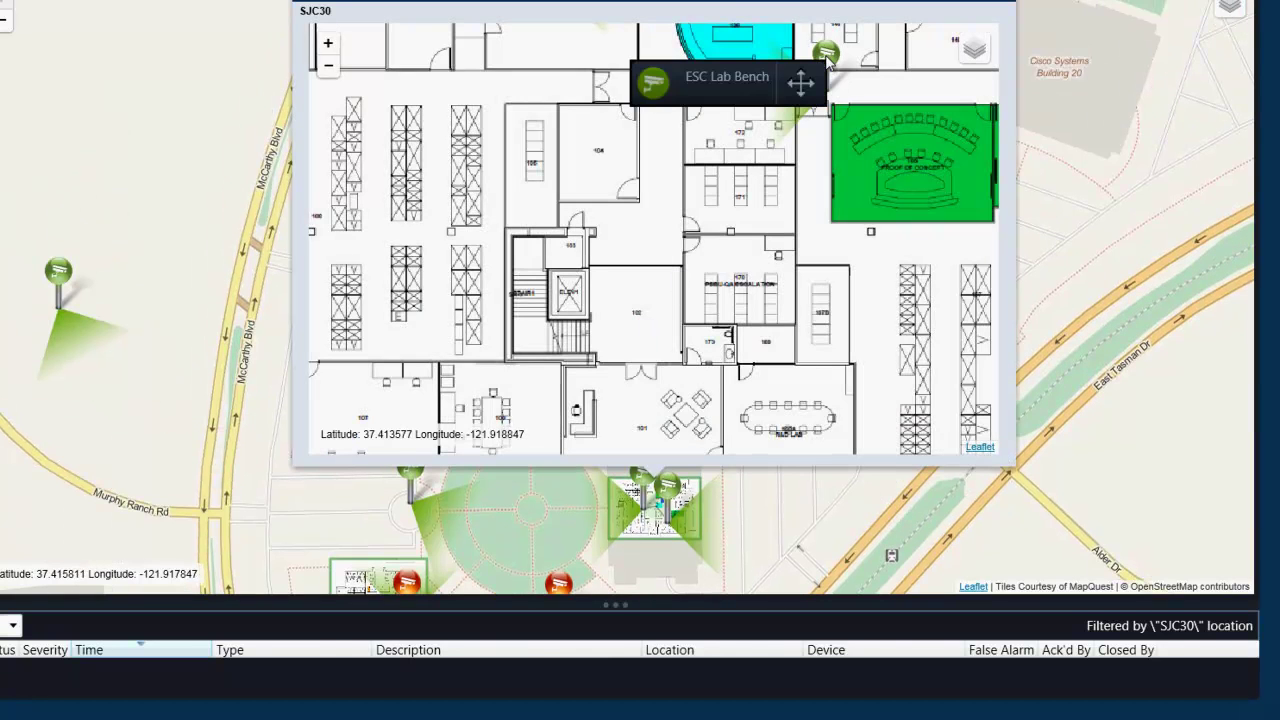